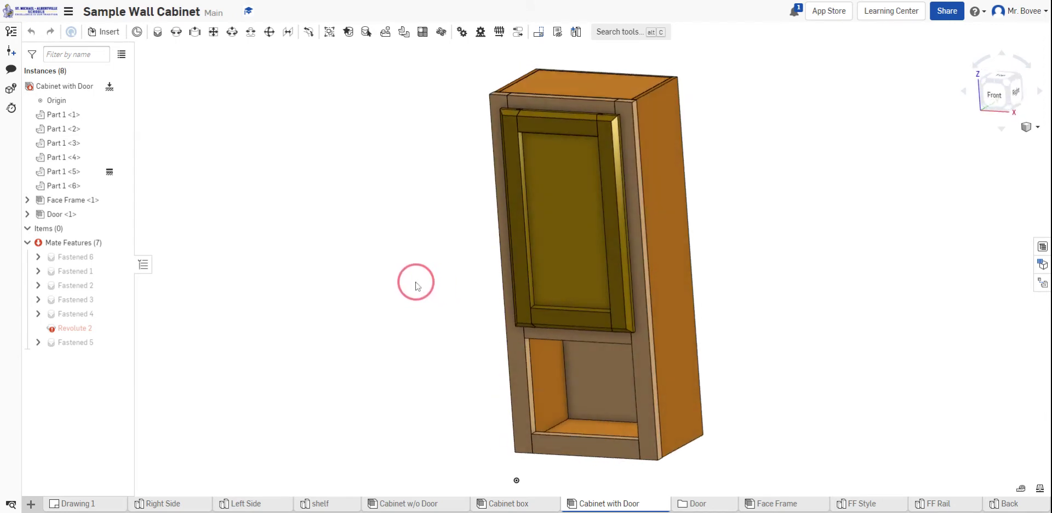
Step: Leave the sample cabinet and create a new document named Wall Cabinet Demo
{"action": "mouse_move", "coordinate": [441, 247]}
{"action": "right_mouse_down"}
{"action": "mouse_move", "coordinate": [451, 235]}
{"action": "mouse_move", "coordinate": [455, 246]}
{"action": "right_mouse_up"}
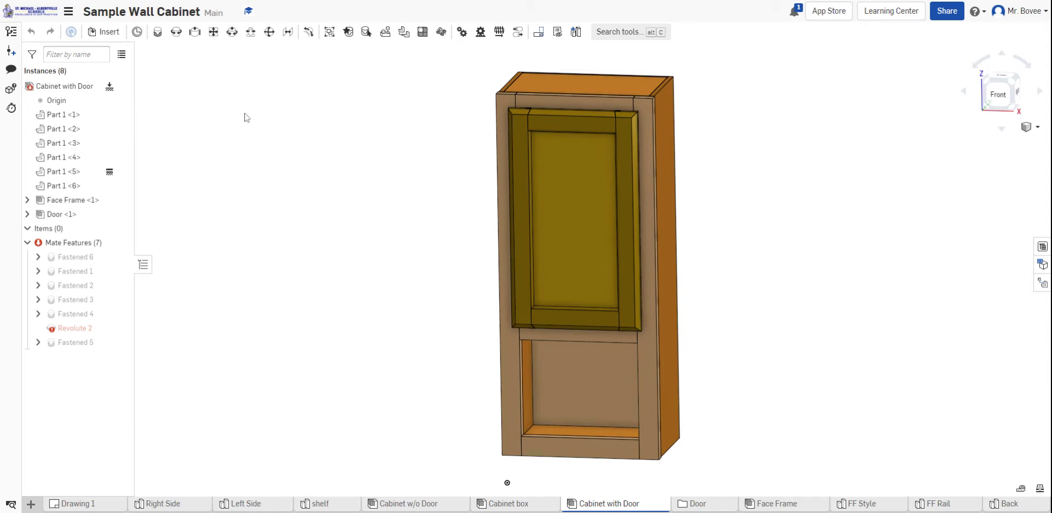
{"action": "left_click", "coordinate": [44, 19]}
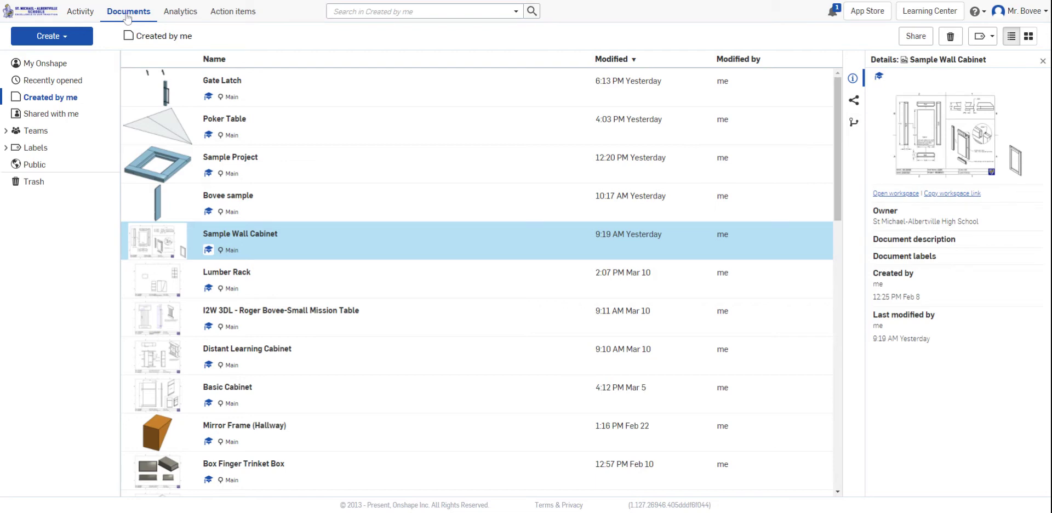
{"action": "left_click", "coordinate": [59, 39]}
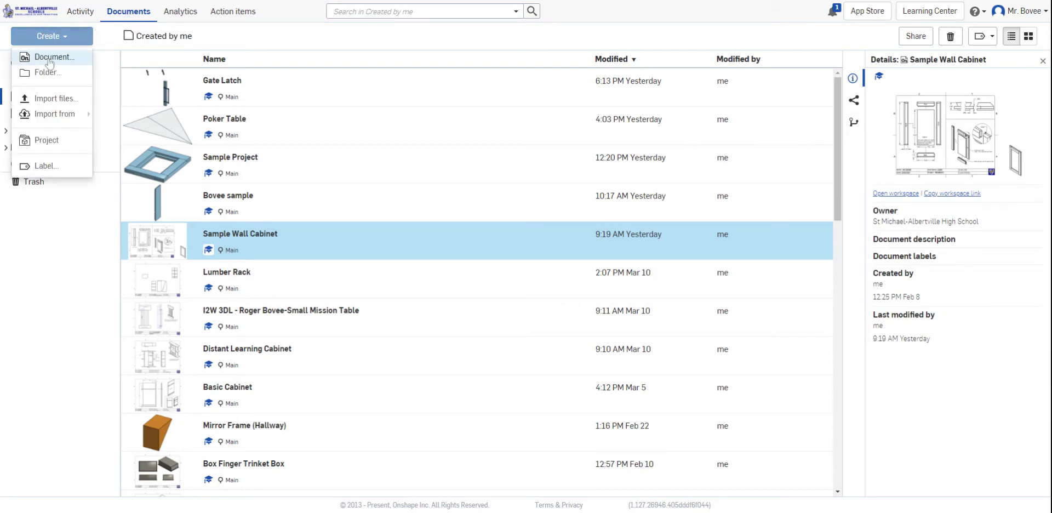
{"action": "left_click", "coordinate": [49, 59]}
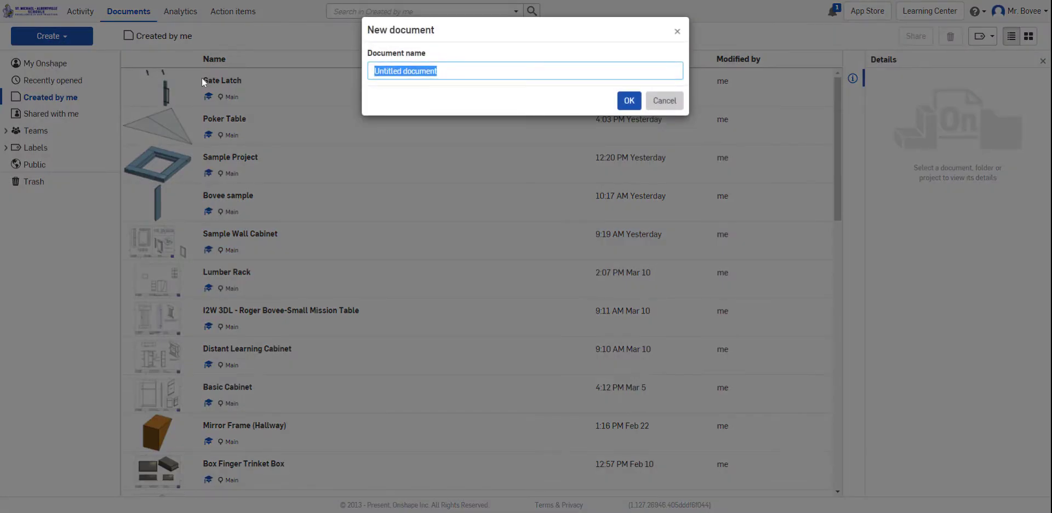
{"action": "type", "text": "Wal"}
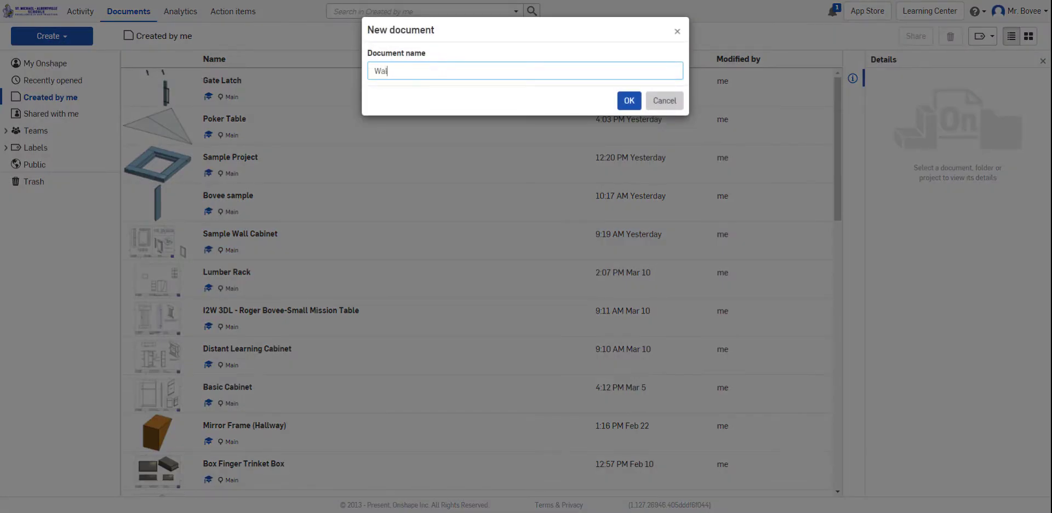
{"action": "type", "text": "l Cabinet Demo"}
{"action": "left_click", "coordinate": [629, 100]}
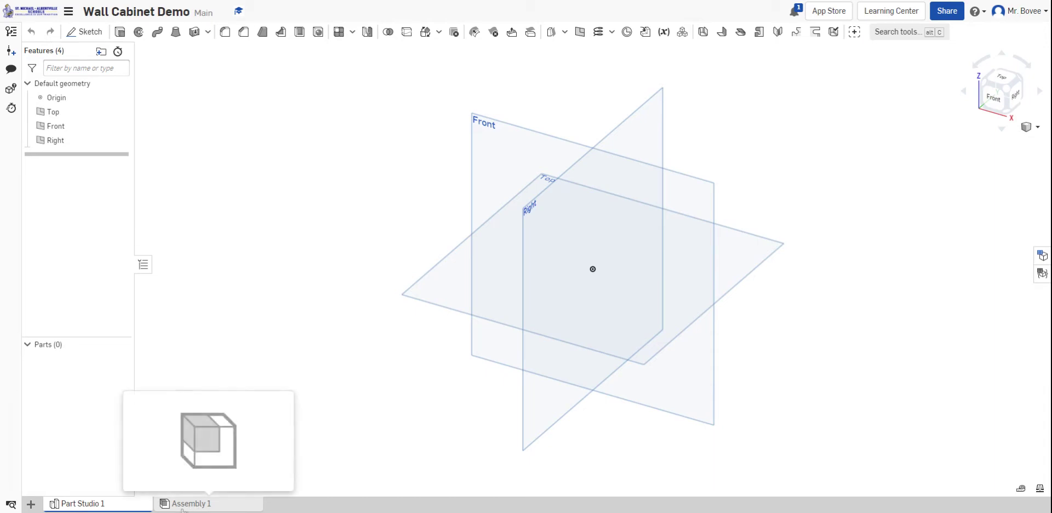
Step: Start a sketch on the Right plane and orient the view normal to the sketch plane
{"action": "mouse_move", "coordinate": [70, 508]}
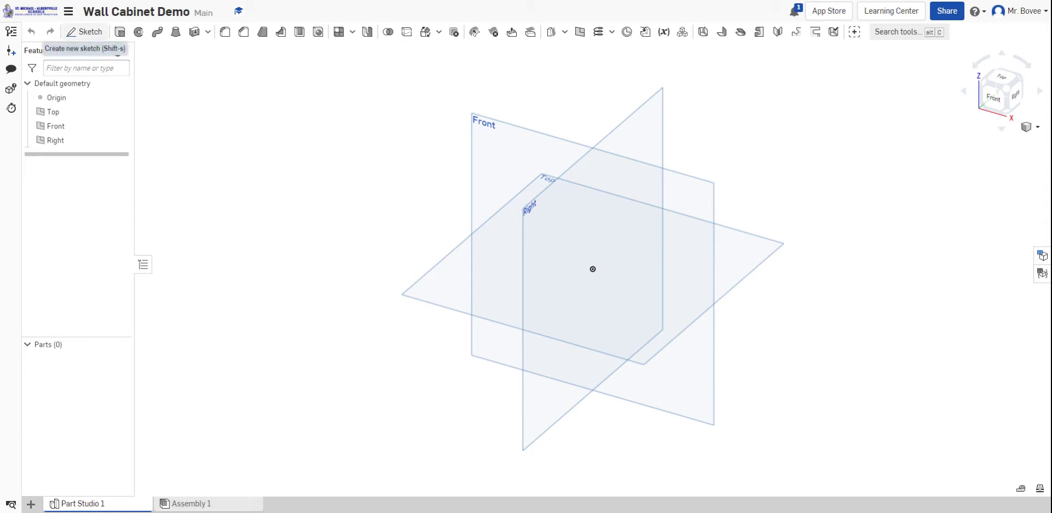
{"action": "left_click", "coordinate": [85, 32]}
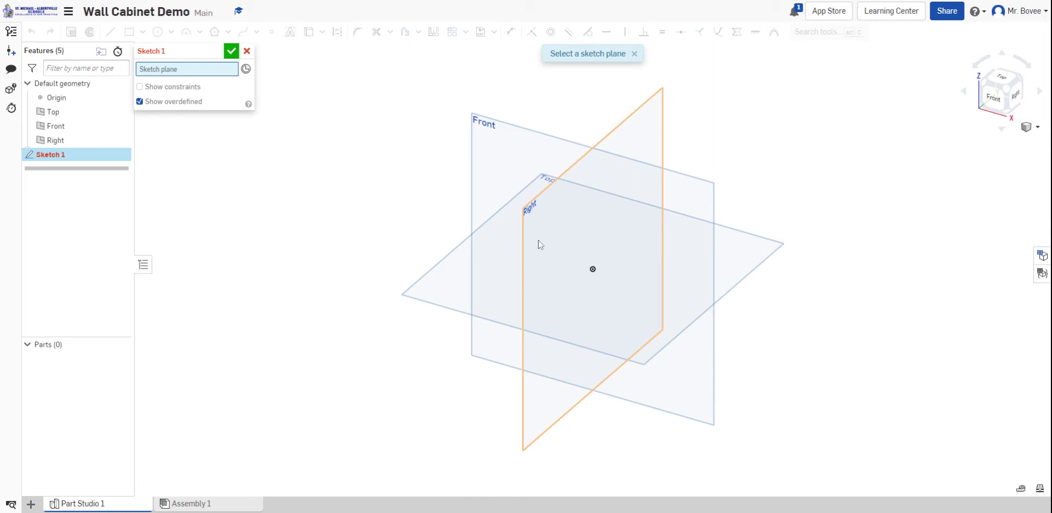
{"action": "left_click", "coordinate": [602, 208]}
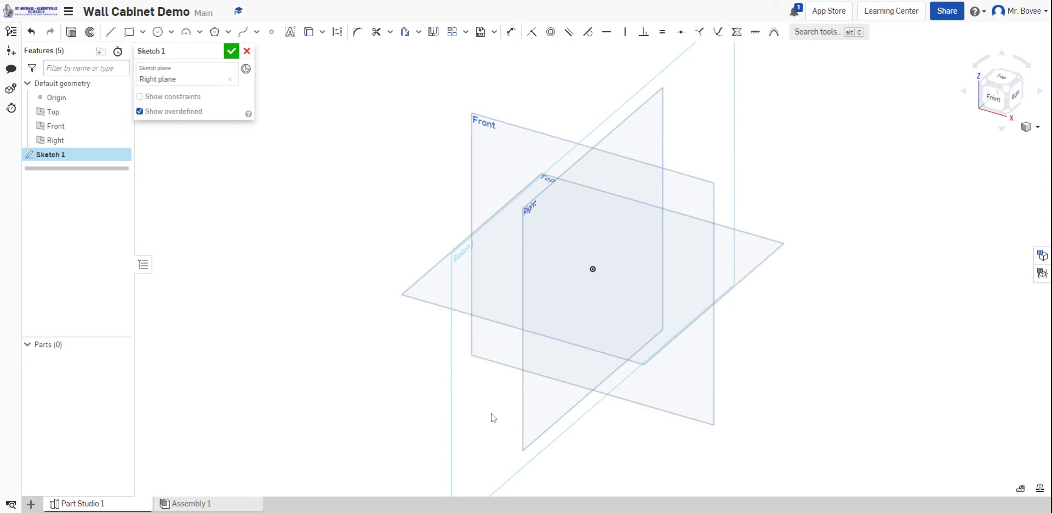
{"action": "right_click", "coordinate": [578, 309]}
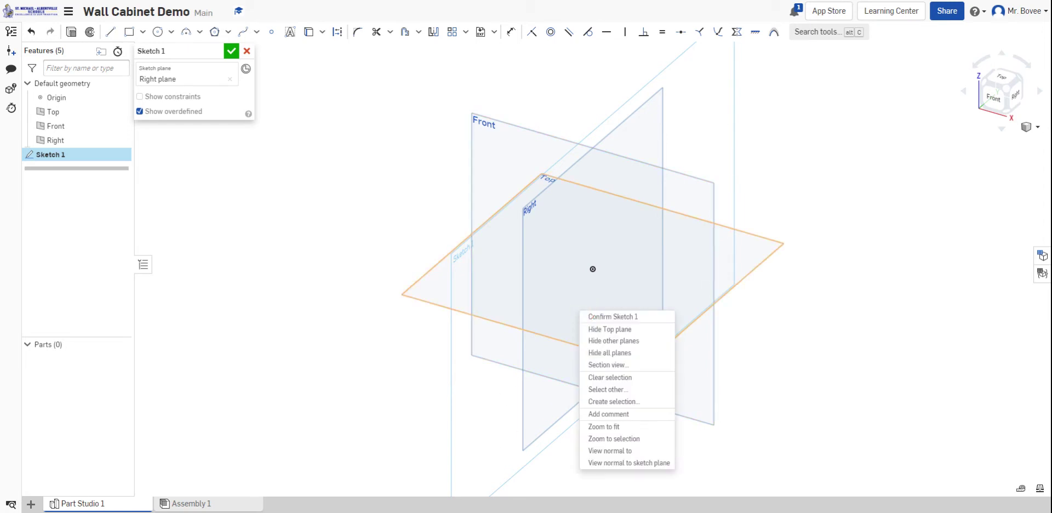
{"action": "left_click", "coordinate": [600, 463]}
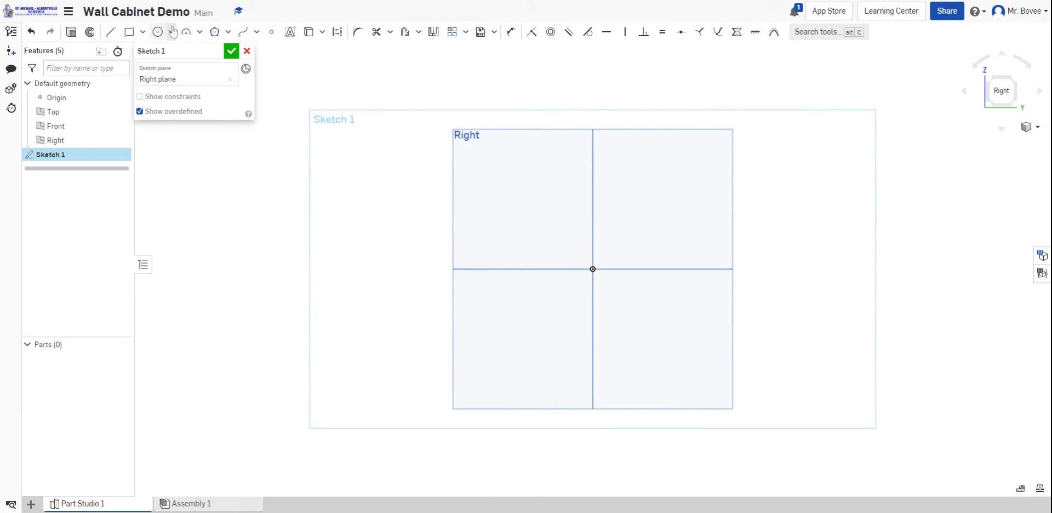
Step: Sketch a corner rectangle starting at the origin, 7 in wide and 28 in tall, and finish the sketch
{"action": "left_click", "coordinate": [129, 33]}
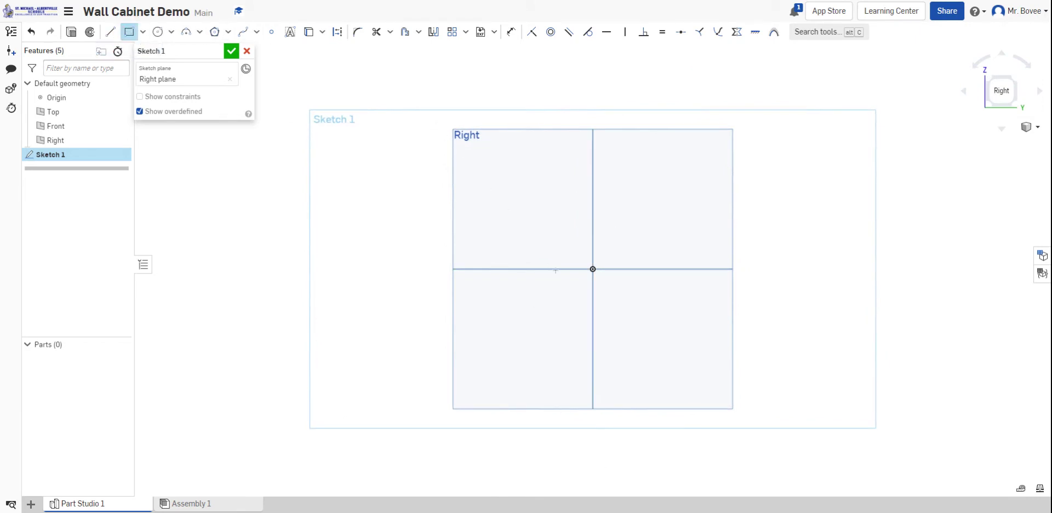
{"action": "left_click", "coordinate": [592, 269]}
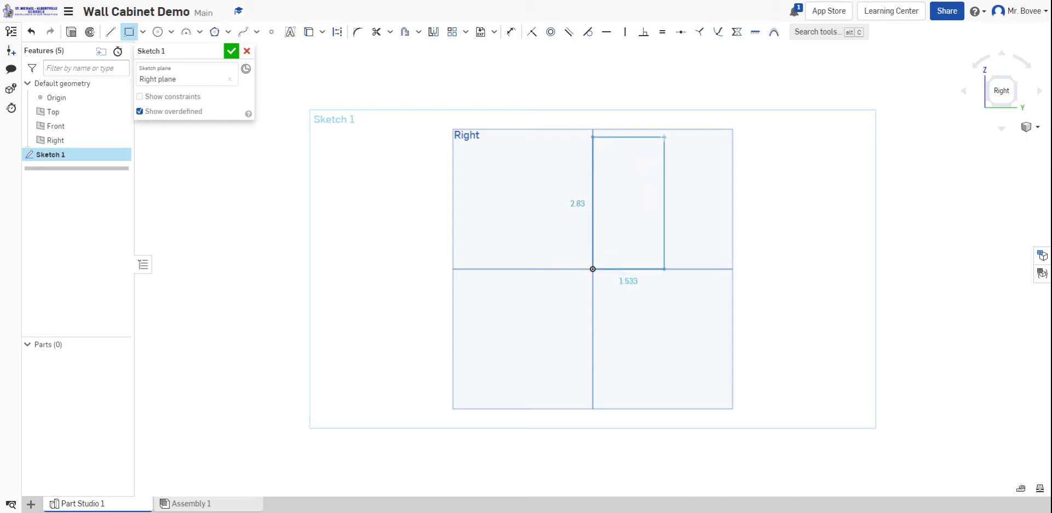
{"action": "left_click", "coordinate": [664, 137]}
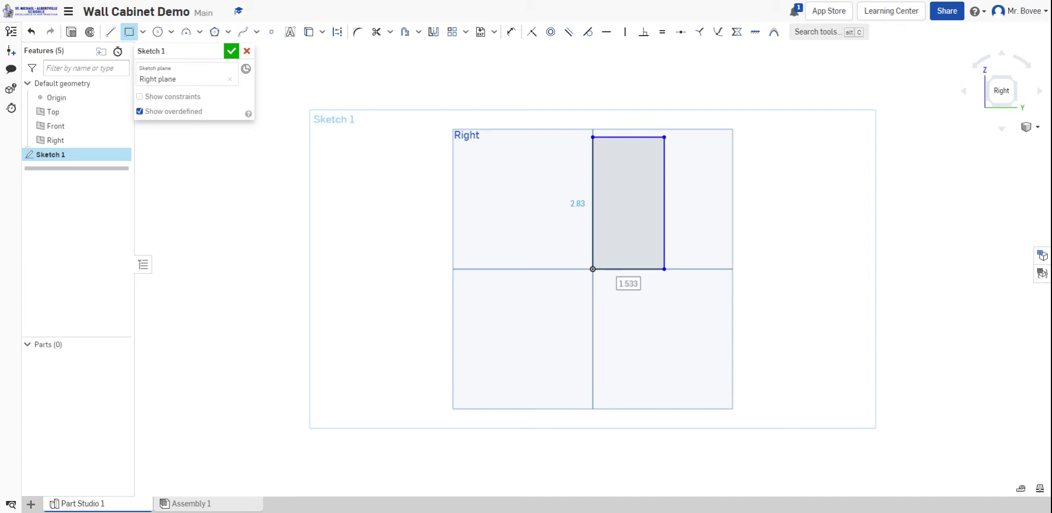
{"action": "type", "text": "7"}
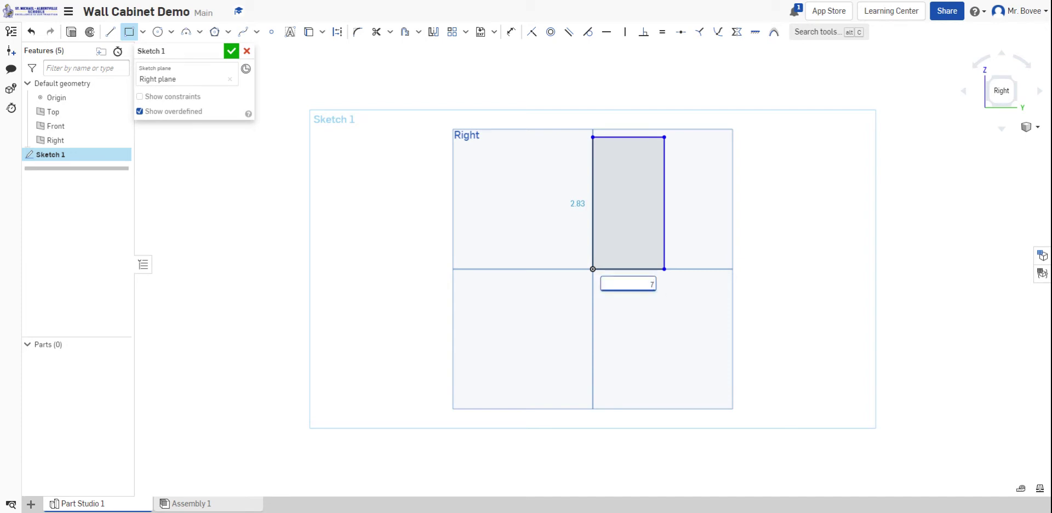
{"action": "key", "text": "Return"}
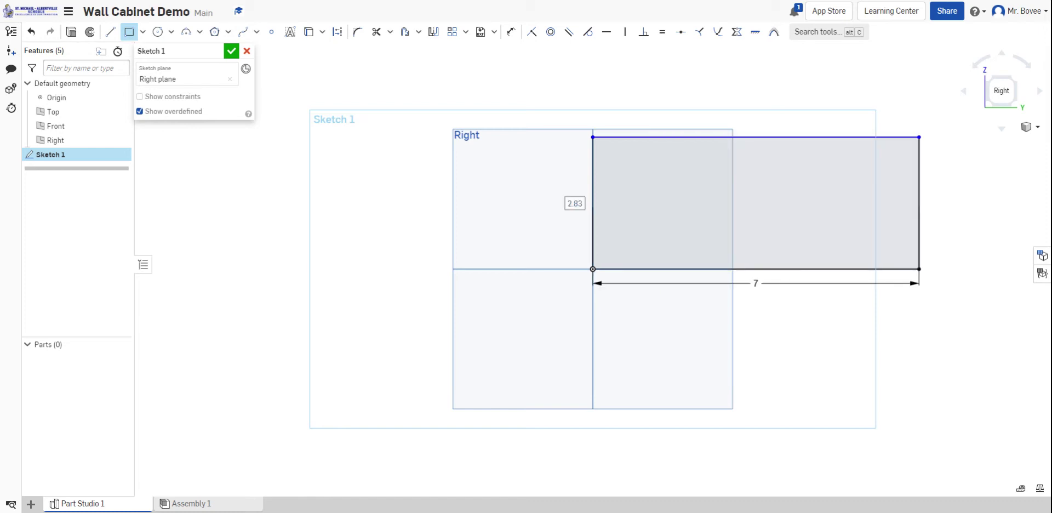
{"action": "type", "text": "28"}
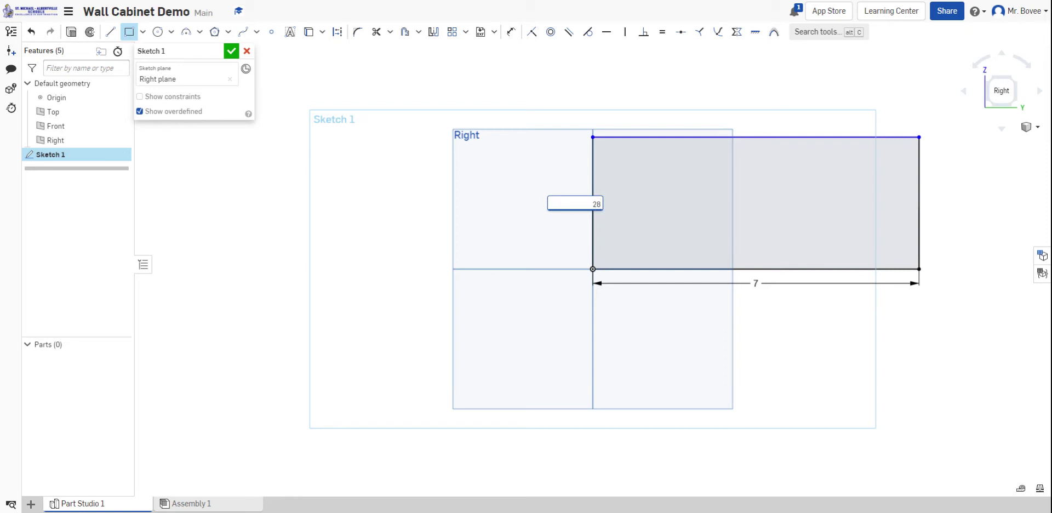
{"action": "key", "text": "Return"}
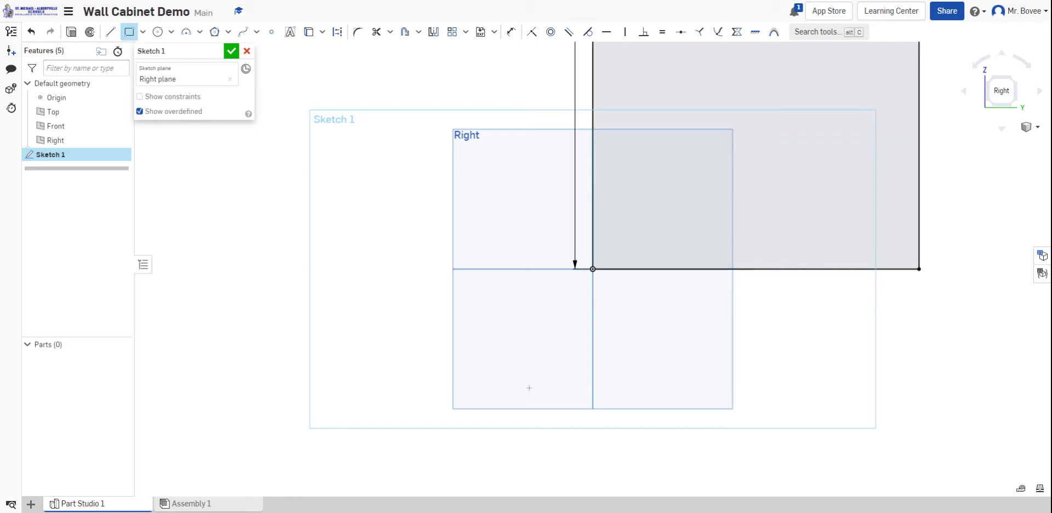
{"action": "scroll", "coordinate": [523, 389], "scroll_direction": "down", "scroll_amount": 8}
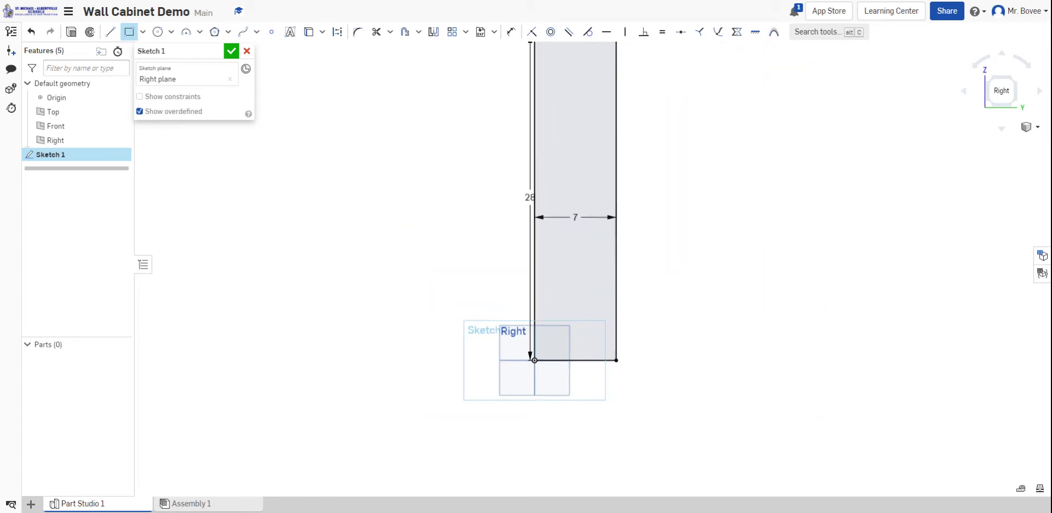
{"action": "scroll", "coordinate": [510, 391], "scroll_direction": "down", "scroll_amount": 2}
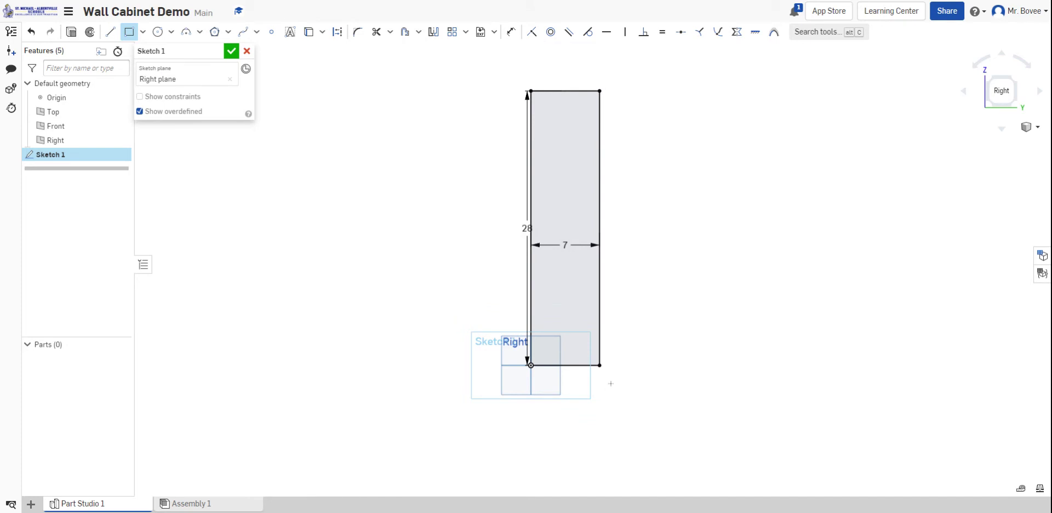
{"action": "left_click", "coordinate": [231, 52]}
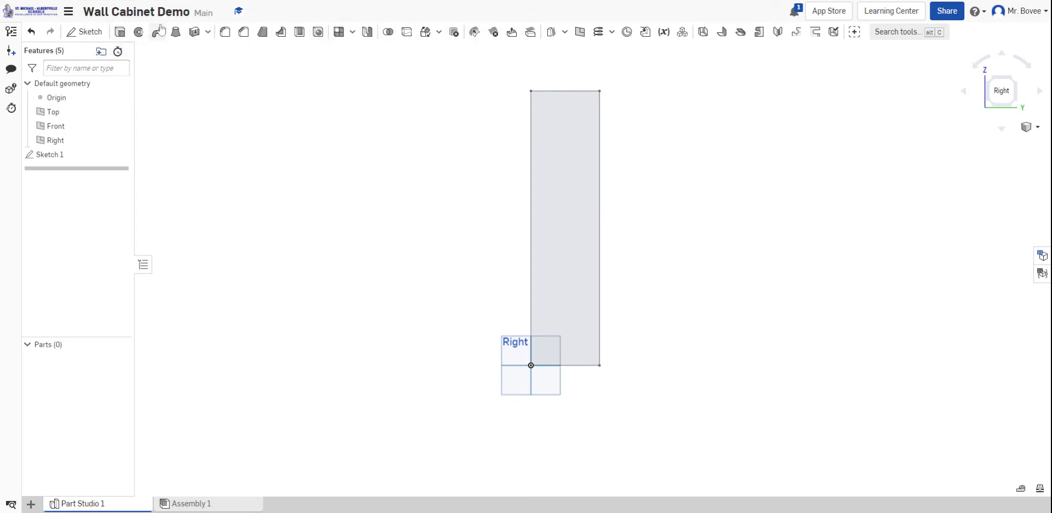
Step: Extrude the rectangle as a new solid with a blind depth of .75 in
{"action": "left_click", "coordinate": [119, 33]}
{"action": "left_click", "coordinate": [572, 199]}
{"action": "left_click", "coordinate": [635, 196]}
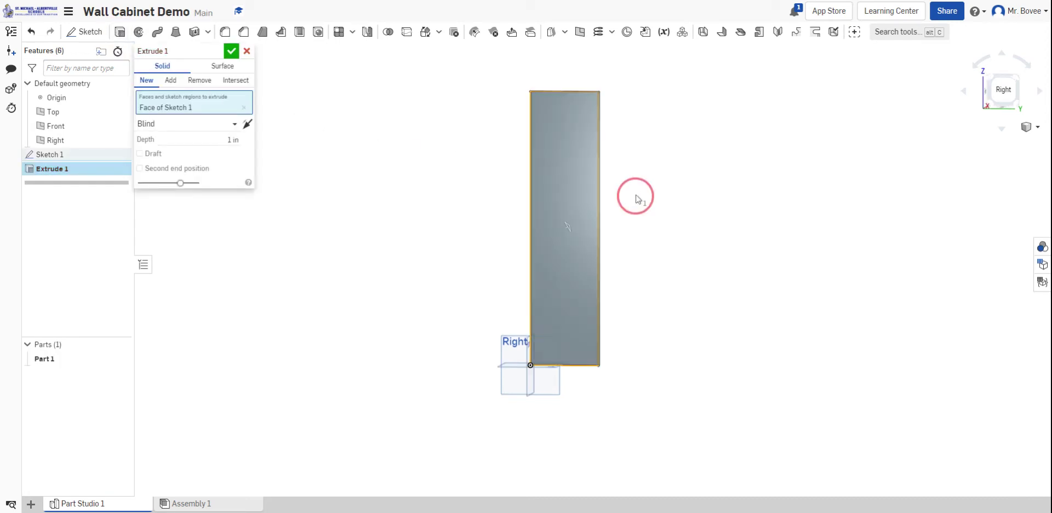
{"action": "right_click_drag", "start_coordinate": [636, 196], "coordinate": [680, 231]}
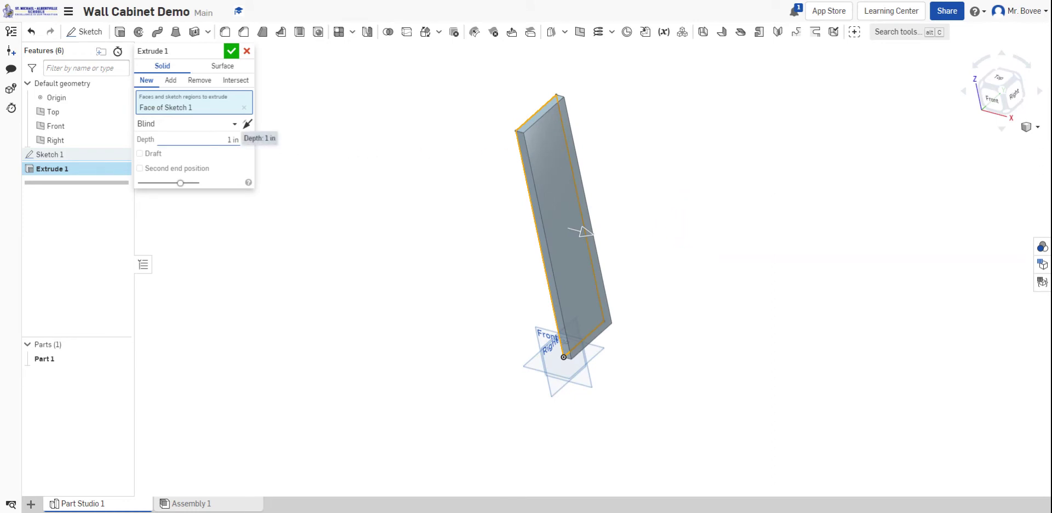
{"action": "left_click", "coordinate": [232, 139]}
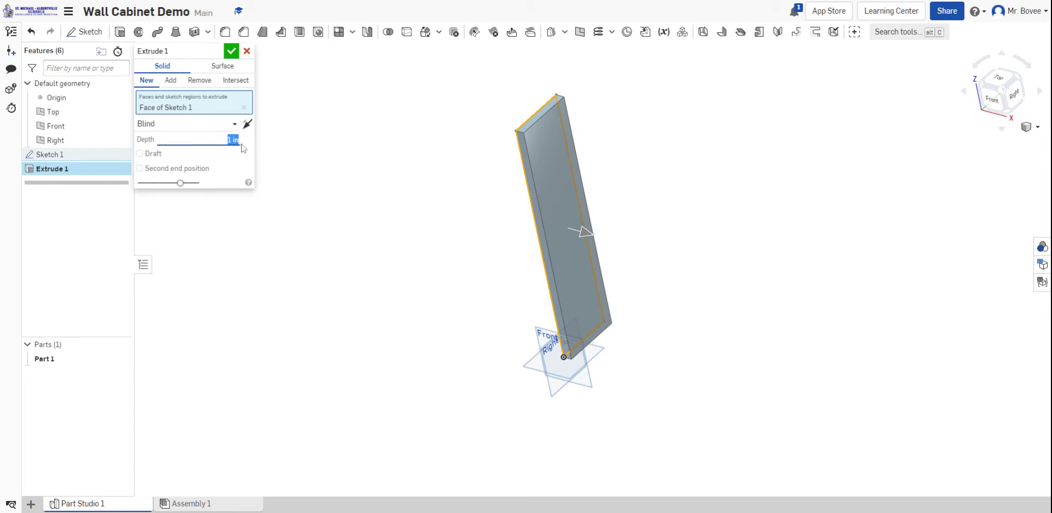
{"action": "type", "text": ".75"}
{"action": "left_click", "coordinate": [232, 52]}
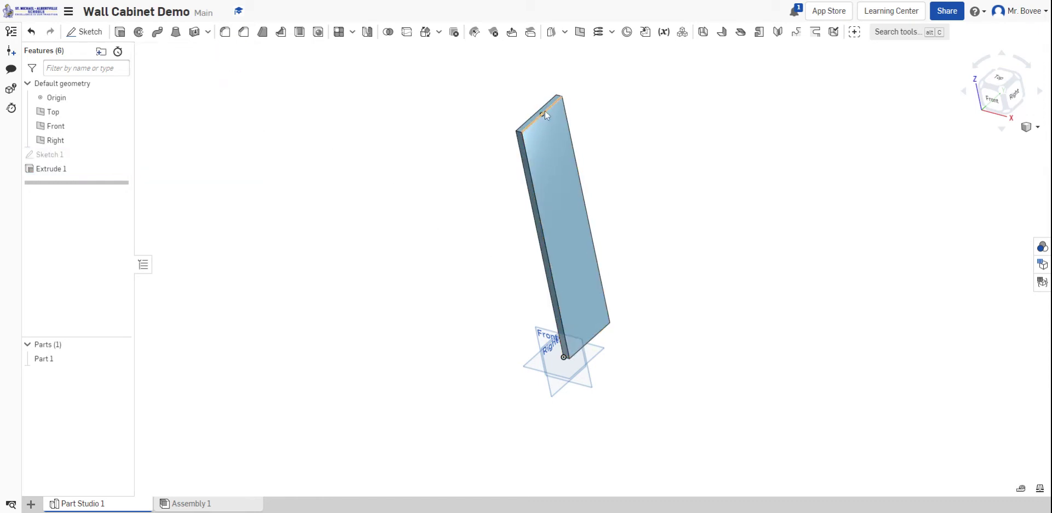
Step: Start a sketch on the board's broad outer face and orient the view normal to the sketch plane
{"action": "right_click_drag", "start_coordinate": [627, 255], "coordinate": [599, 237]}
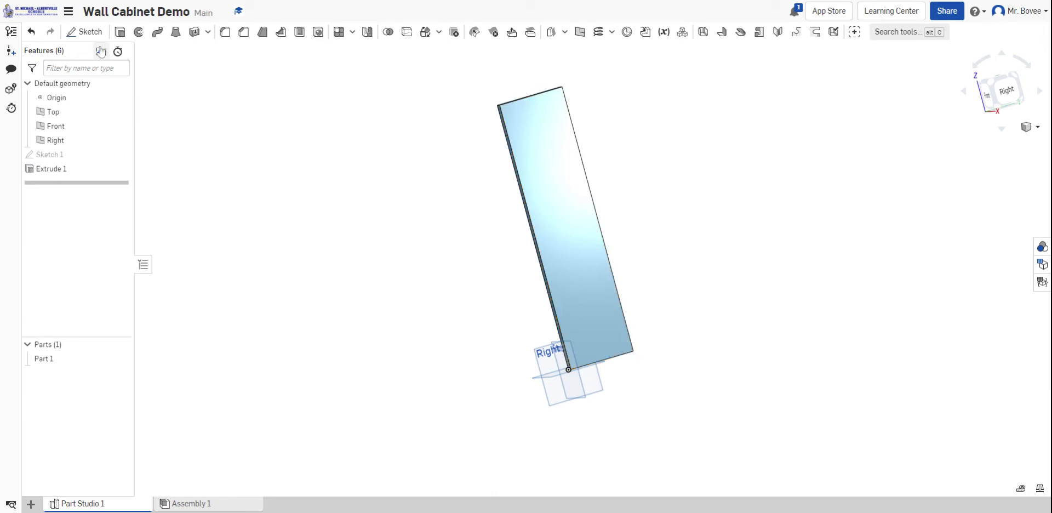
{"action": "left_click", "coordinate": [83, 31]}
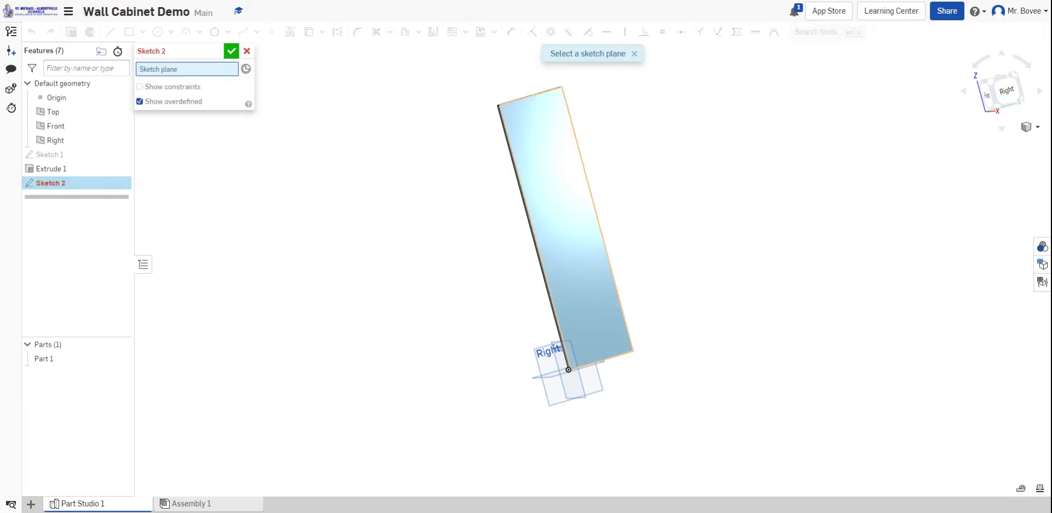
{"action": "left_click", "coordinate": [565, 220]}
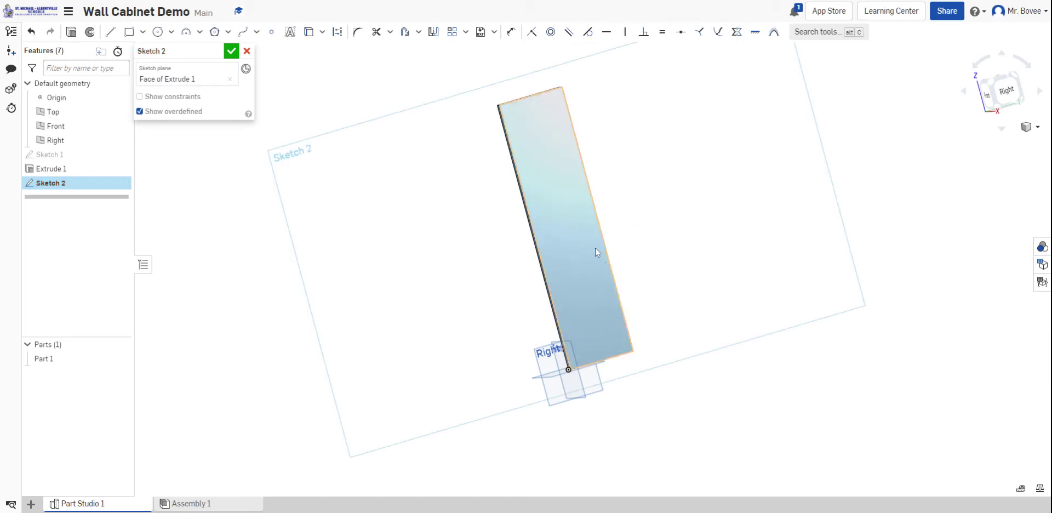
{"action": "right_click", "coordinate": [572, 229]}
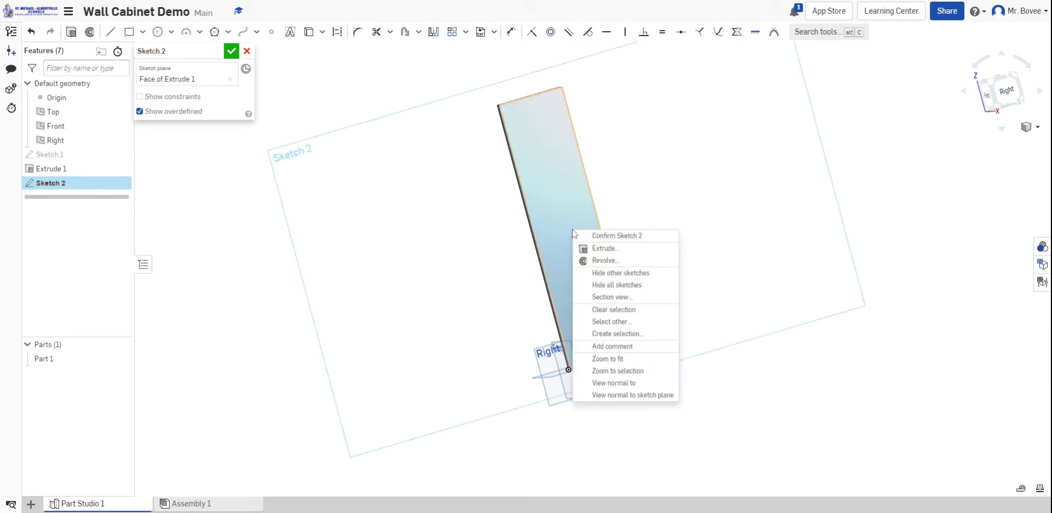
{"action": "left_click", "coordinate": [617, 396]}
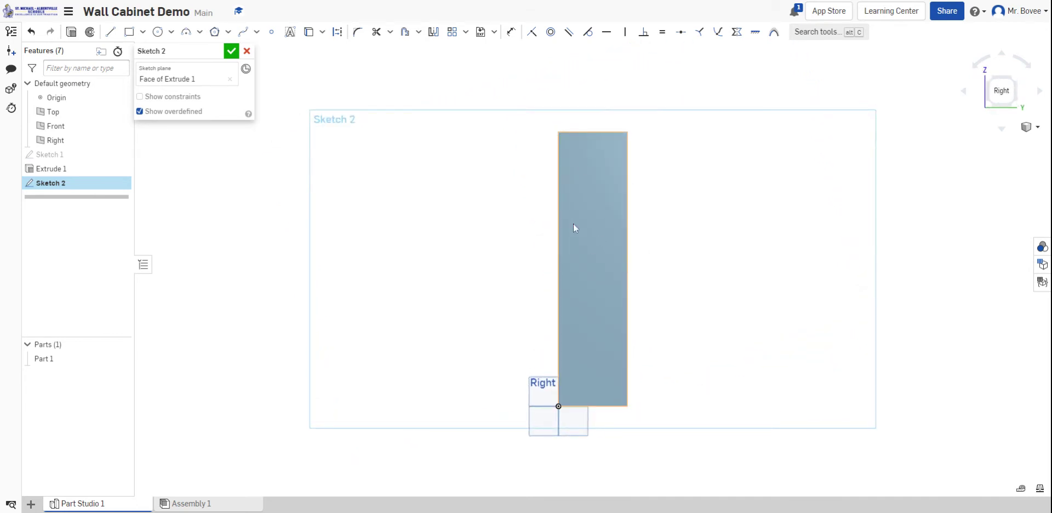
Step: Sketch a corner rectangle 7 in wide and .75 in tall from the origin along the board's bottom edge
{"action": "left_click", "coordinate": [129, 34]}
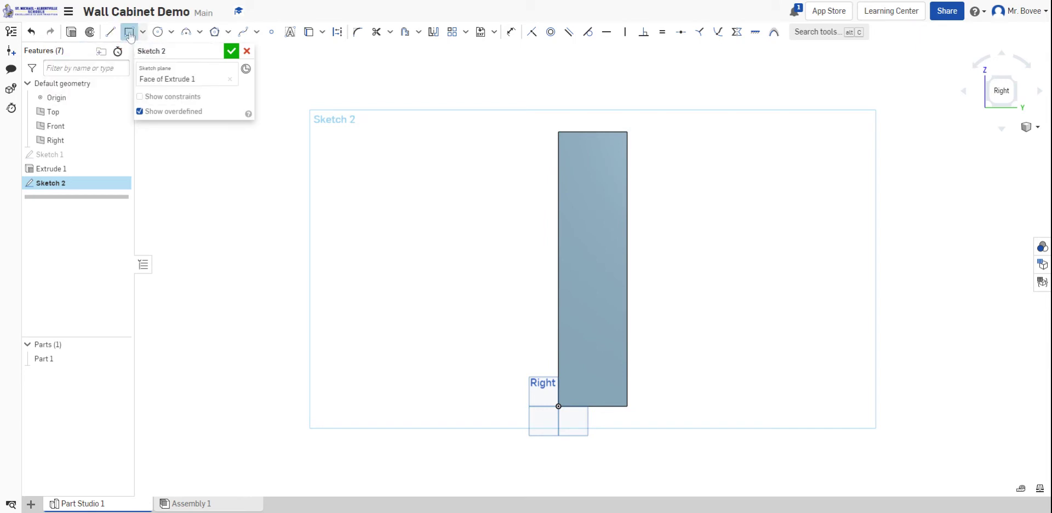
{"action": "scroll", "coordinate": [538, 395], "scroll_direction": "up", "scroll_amount": 5}
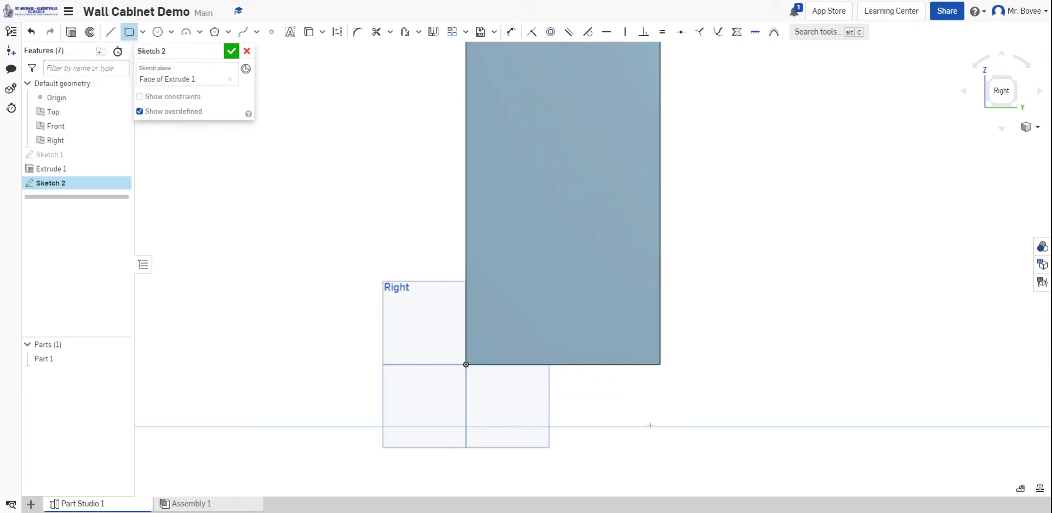
{"action": "scroll", "coordinate": [481, 385], "scroll_direction": "up", "scroll_amount": 2}
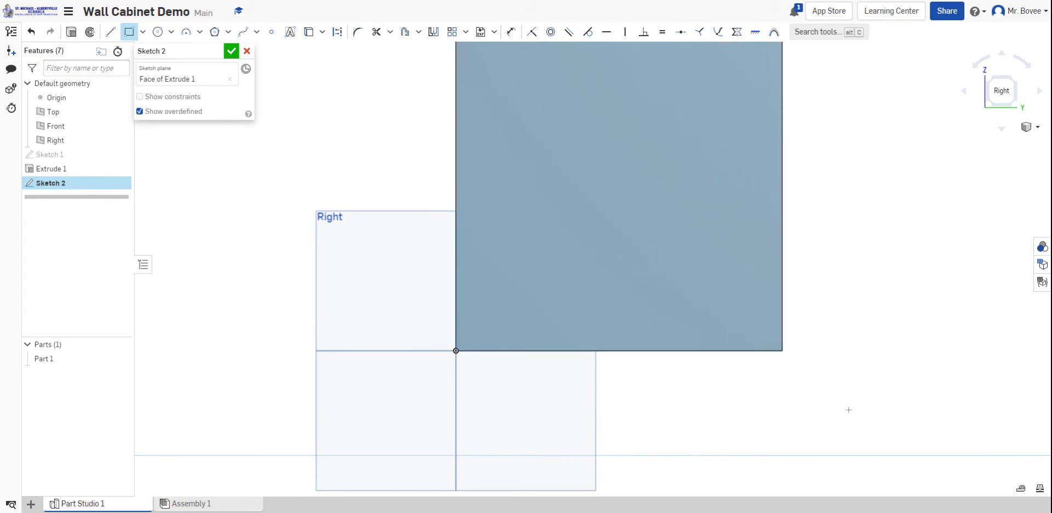
{"action": "scroll", "coordinate": [848, 410], "scroll_direction": "up", "scroll_amount": 2}
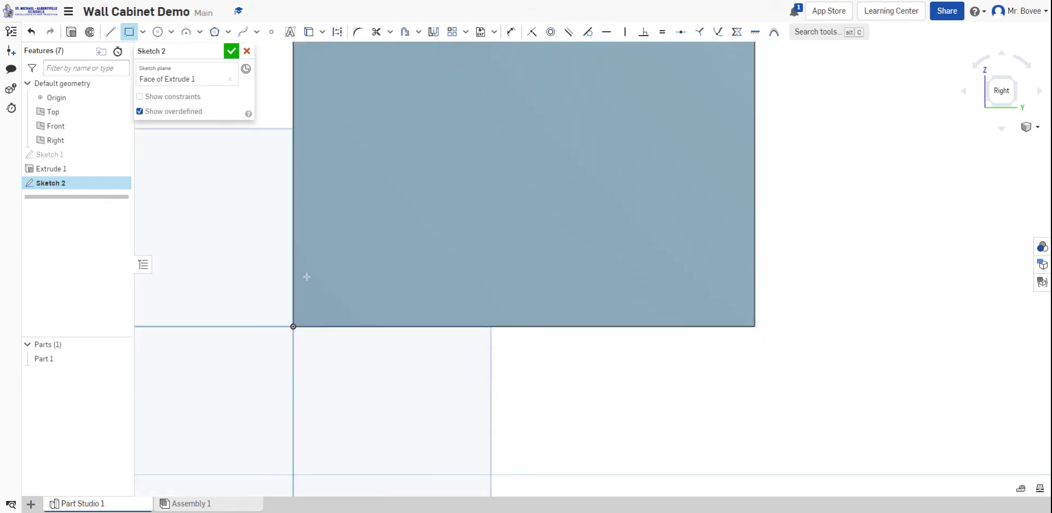
{"action": "left_click", "coordinate": [293, 326]}
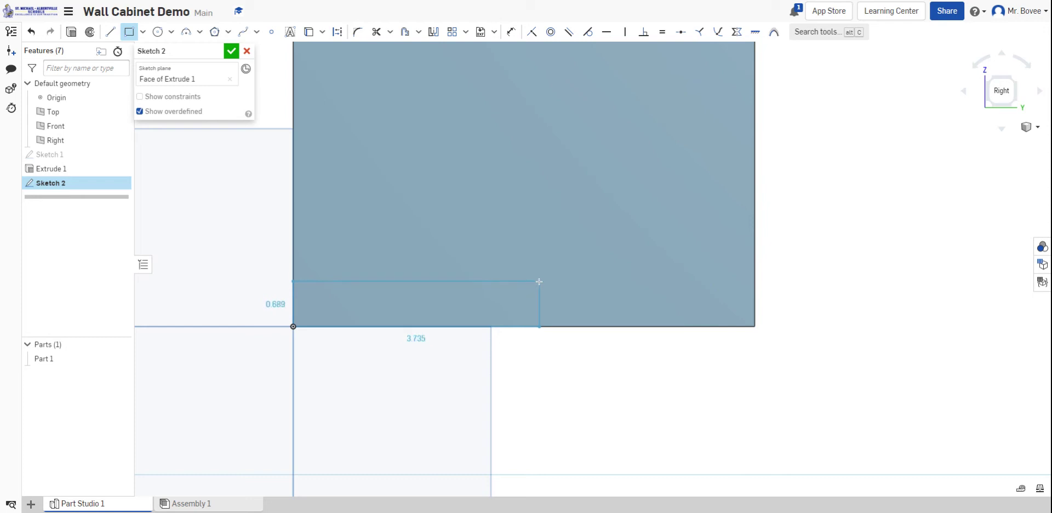
{"action": "left_click", "coordinate": [539, 281]}
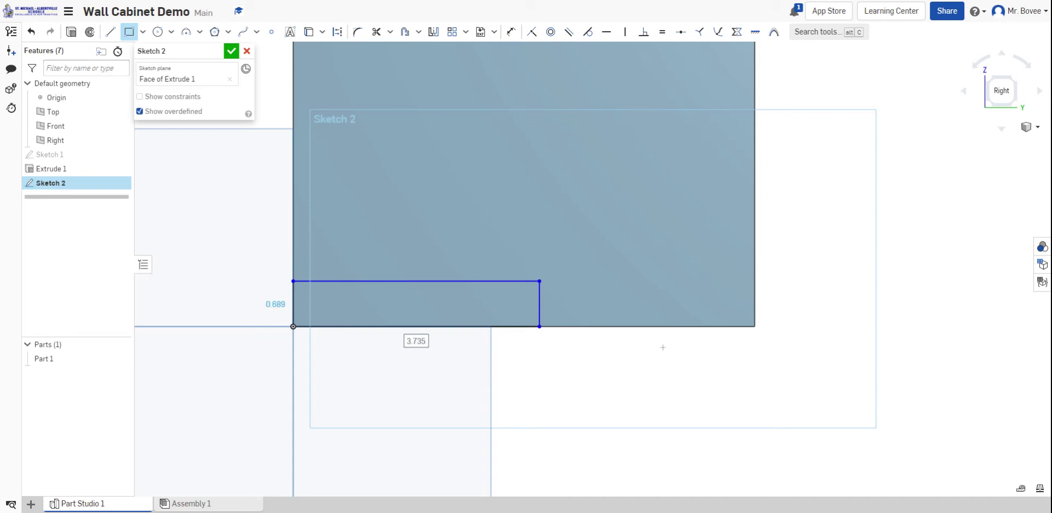
{"action": "type", "text": "7"}
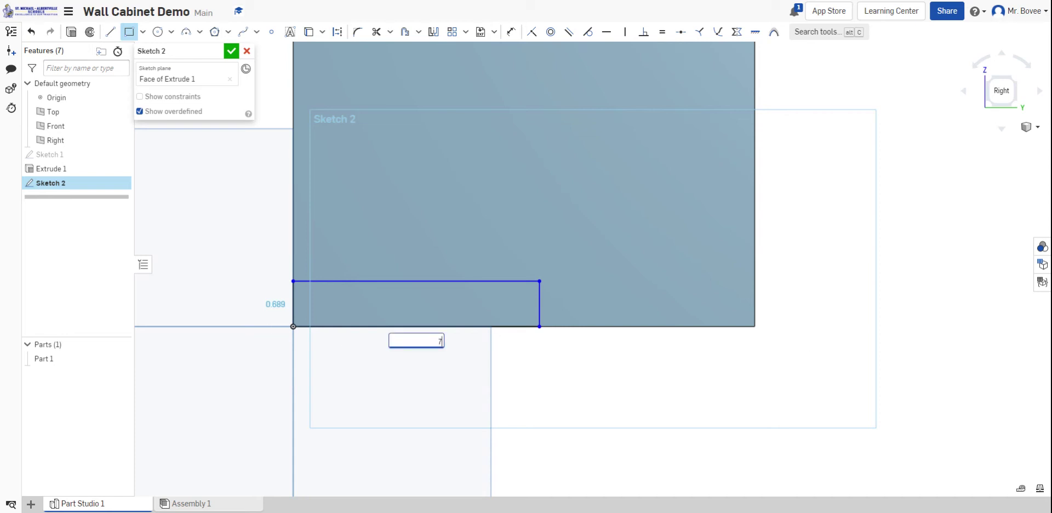
{"action": "key", "text": "Return"}
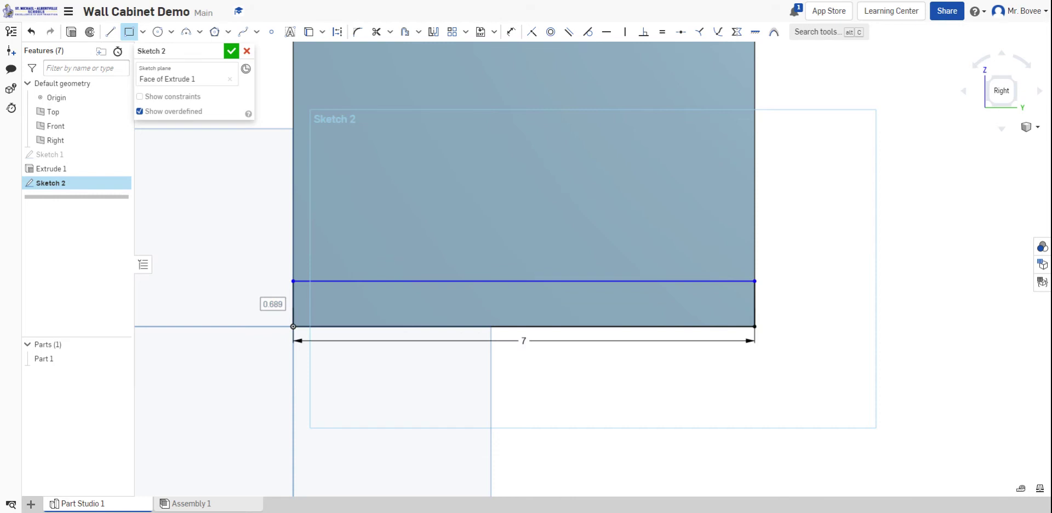
{"action": "type", "text": ".75"}
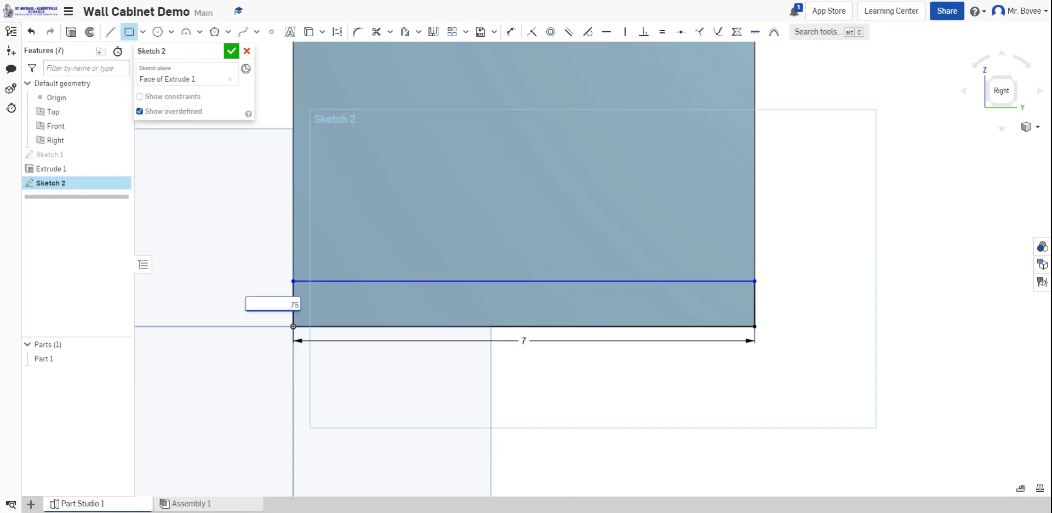
{"action": "key", "text": "Return"}
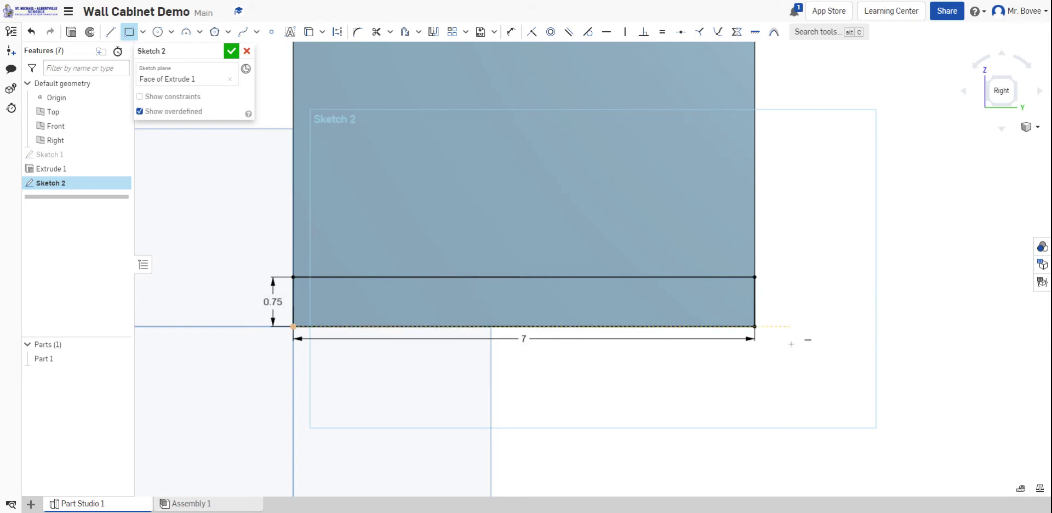
Step: Sketch a second corner rectangle 7 in wide and 0.75 in tall down from the board's upper corner along its top edge
{"action": "scroll", "coordinate": [815, 420], "scroll_direction": "down", "scroll_amount": 5}
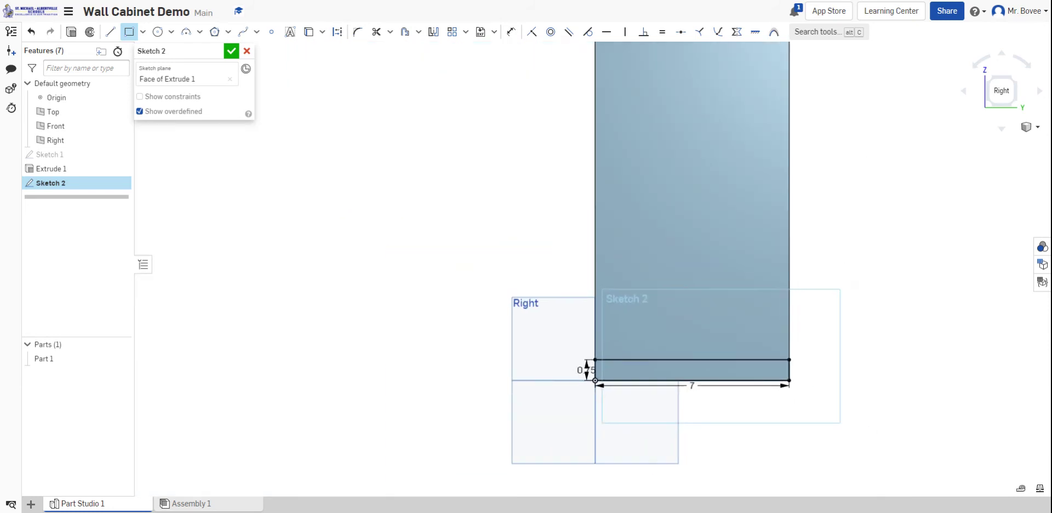
{"action": "scroll", "coordinate": [491, 403], "scroll_direction": "down", "scroll_amount": 6}
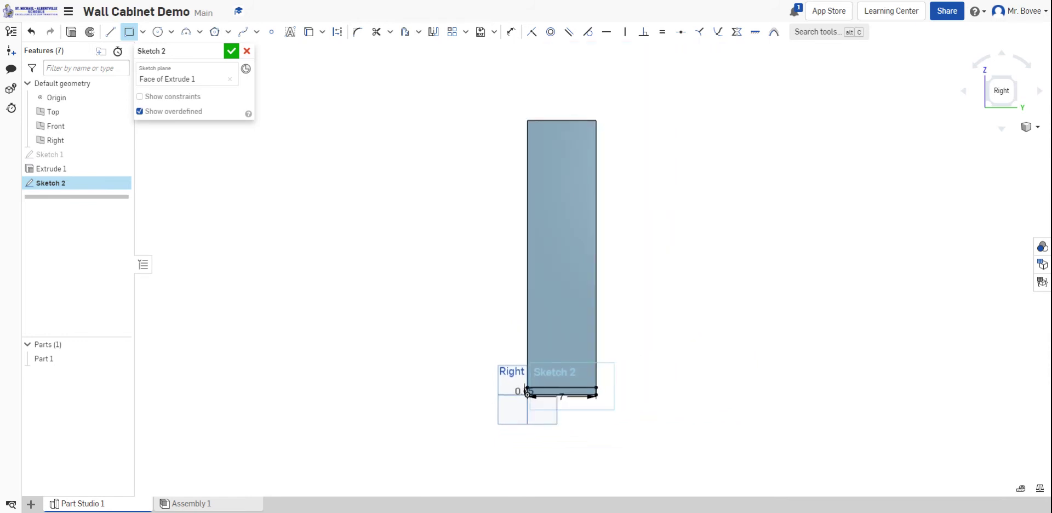
{"action": "scroll", "coordinate": [591, 107], "scroll_direction": "up", "scroll_amount": 5}
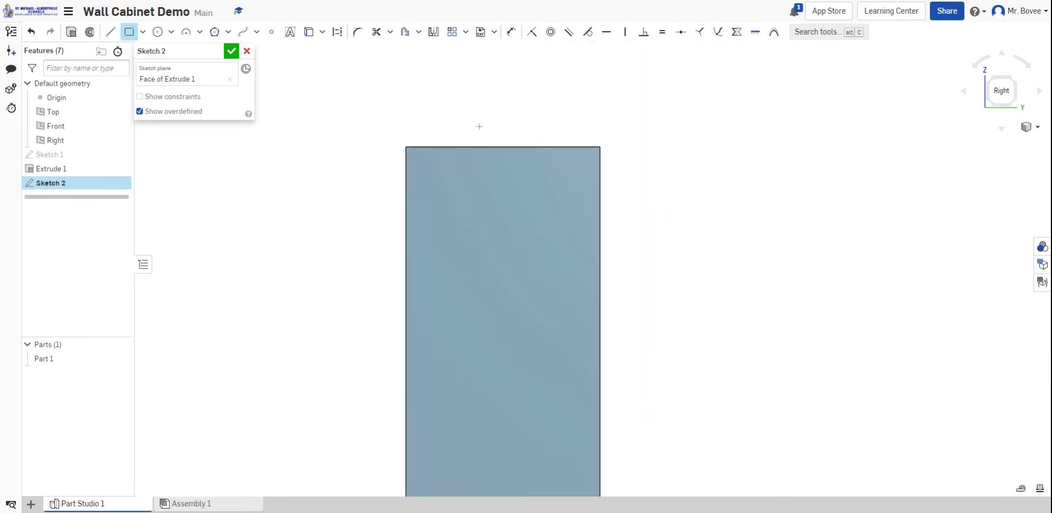
{"action": "left_click", "coordinate": [128, 34]}
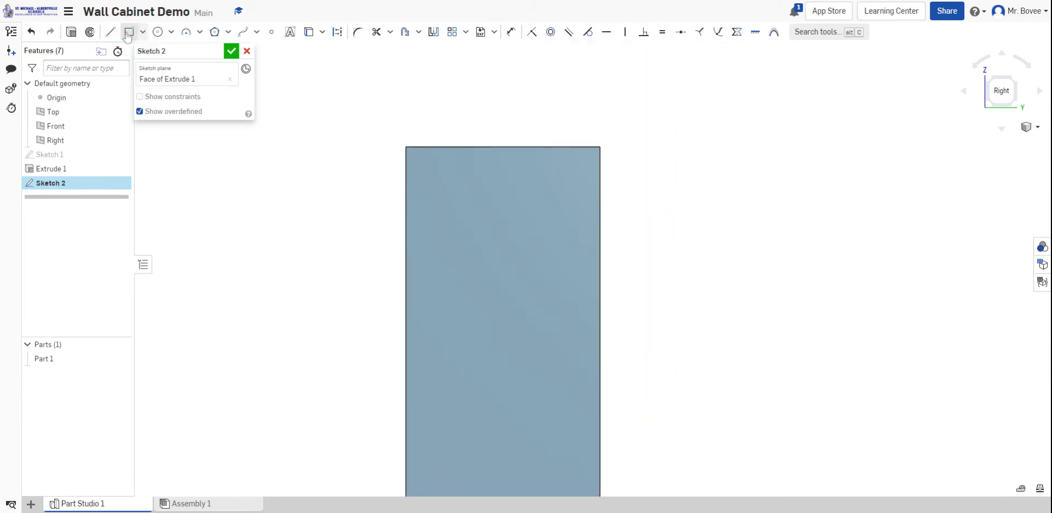
{"action": "left_click", "coordinate": [129, 32]}
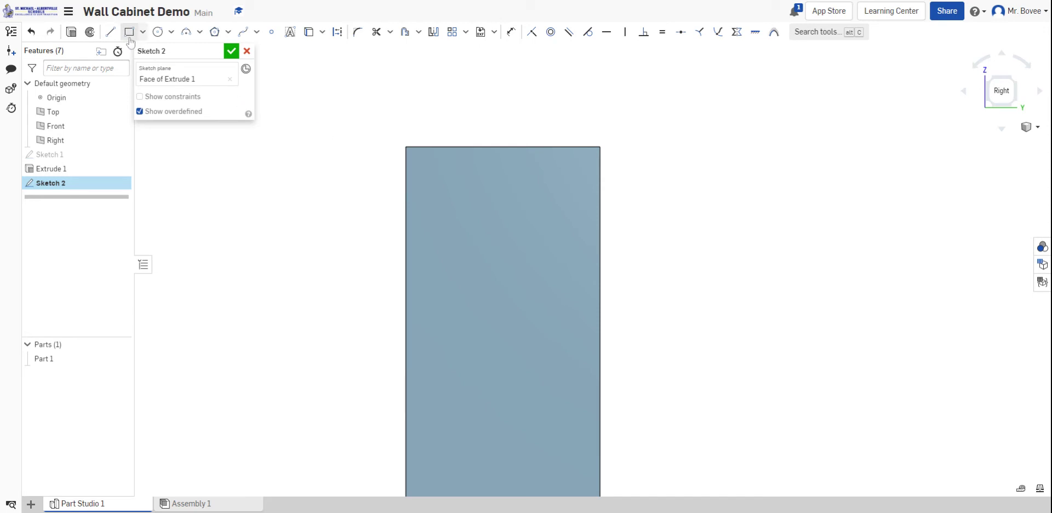
{"action": "left_click", "coordinate": [405, 146]}
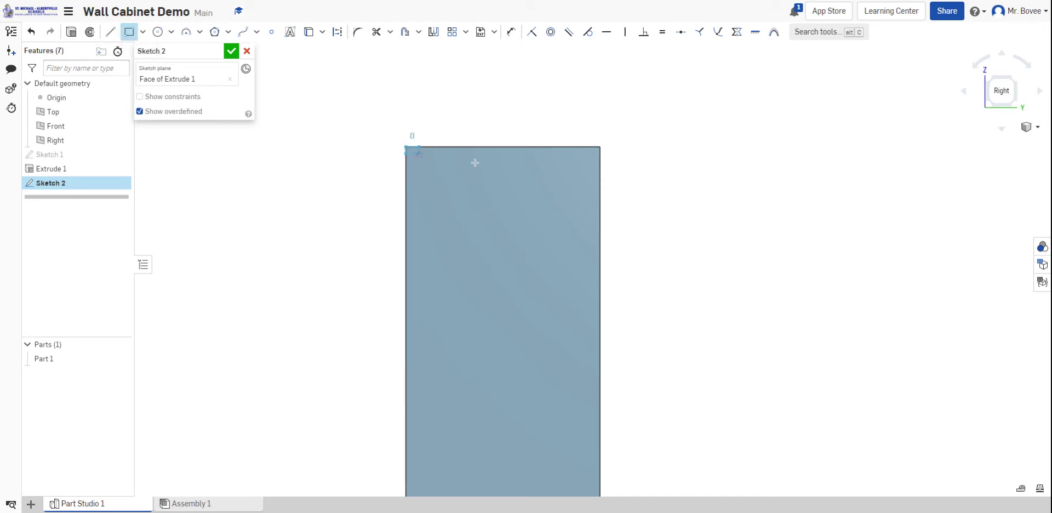
{"action": "left_click", "coordinate": [527, 166]}
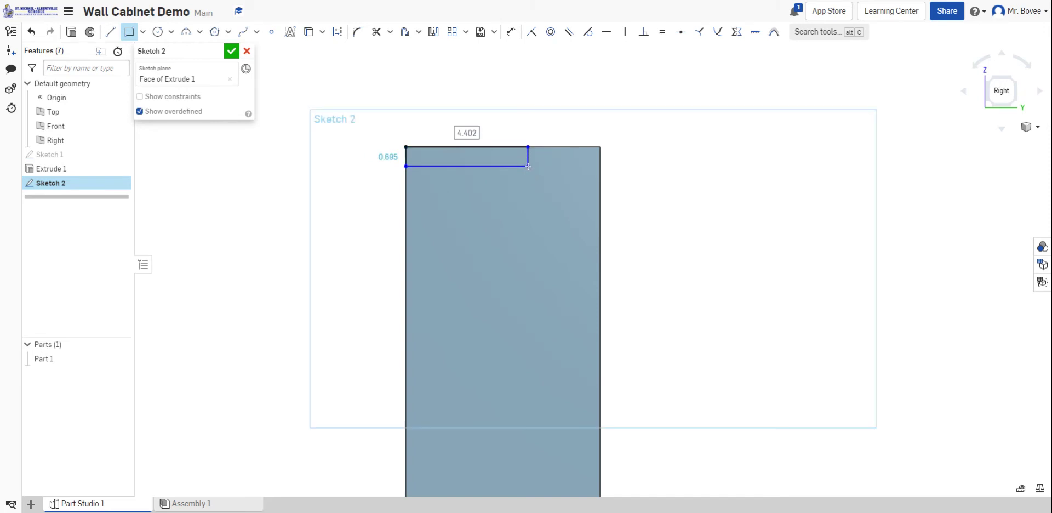
{"action": "type", "text": "7"}
{"action": "key", "text": "Tab"}
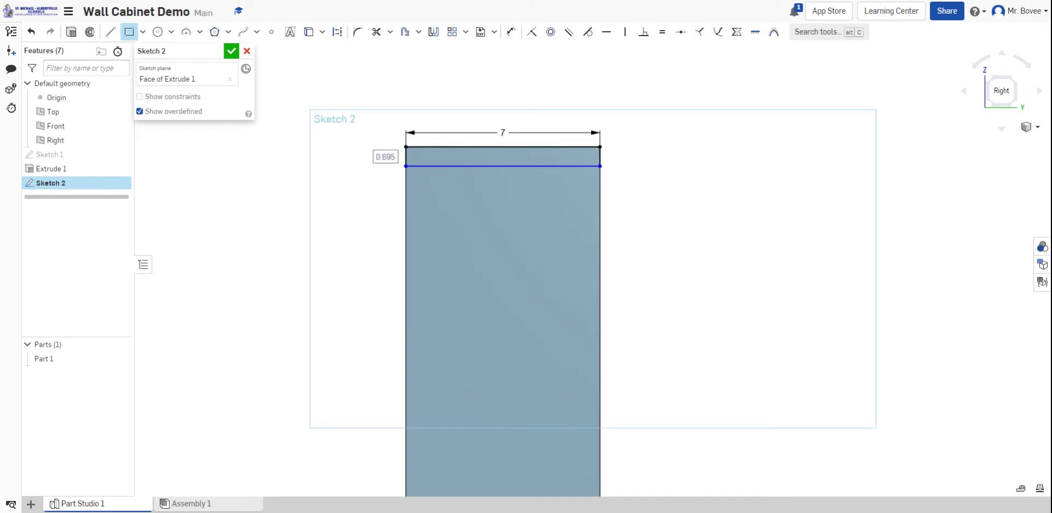
{"action": "type", "text": "0.75"}
{"action": "key", "text": "Return"}
Step: Sketch a third rectangle 7 in wide and .75 in tall across the lower part of the board, starting on its long edge
{"action": "scroll", "coordinate": [364, 168], "scroll_direction": "down", "scroll_amount": 4}
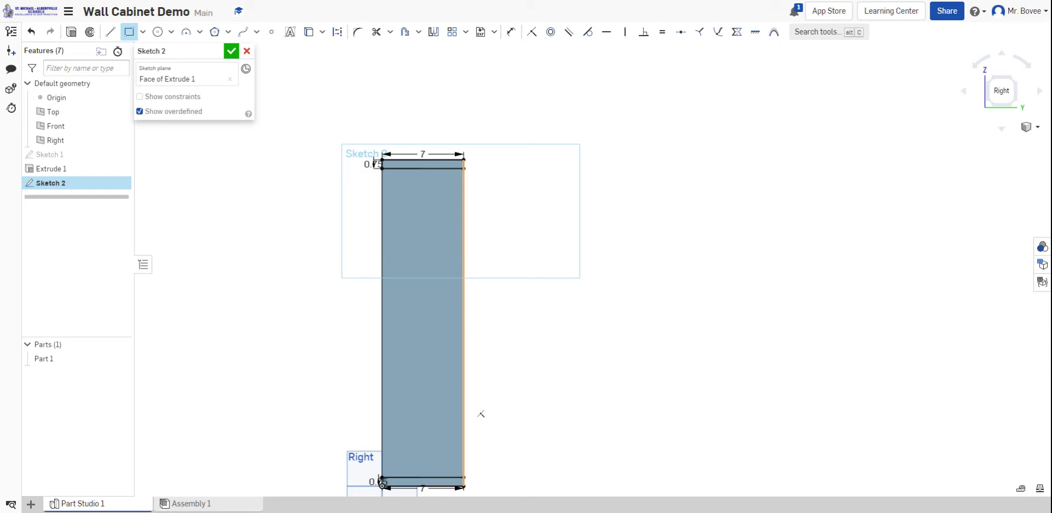
{"action": "scroll", "coordinate": [366, 360], "scroll_direction": "down", "scroll_amount": 2}
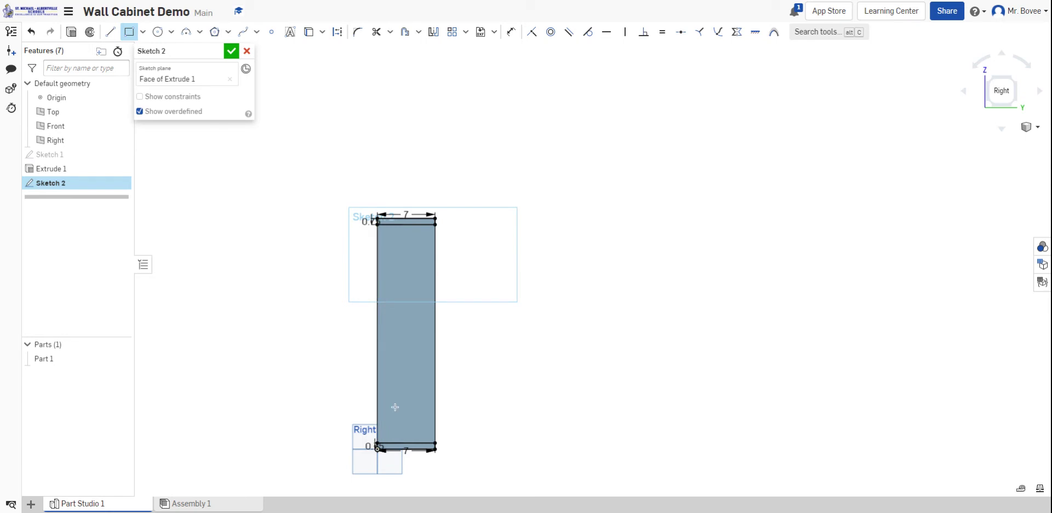
{"action": "scroll", "coordinate": [403, 433], "scroll_direction": "down", "scroll_amount": 1}
{"action": "scroll", "coordinate": [403, 433], "scroll_direction": "up", "scroll_amount": 4}
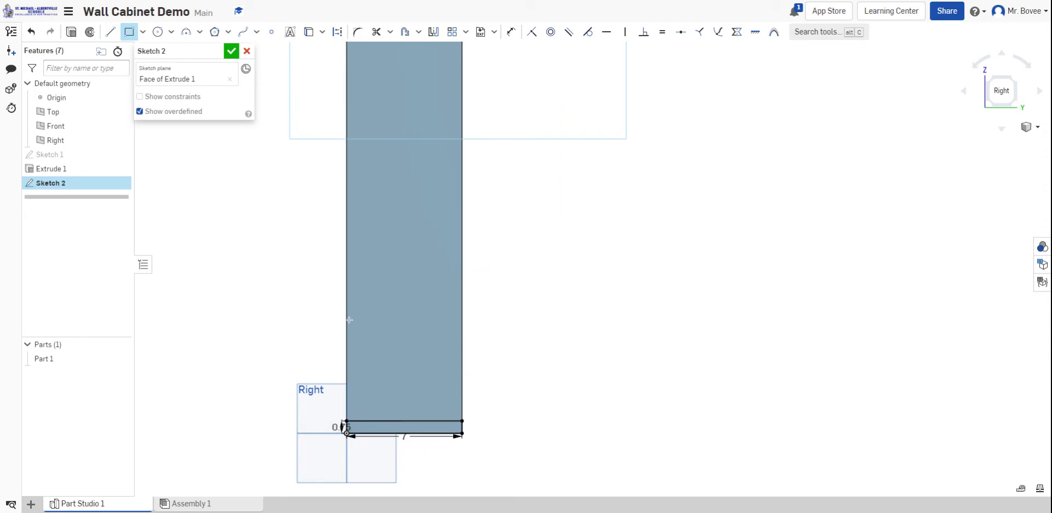
{"action": "left_click_drag", "start_coordinate": [347, 319], "coordinate": [418, 305]}
{"action": "type", "text": "7"}
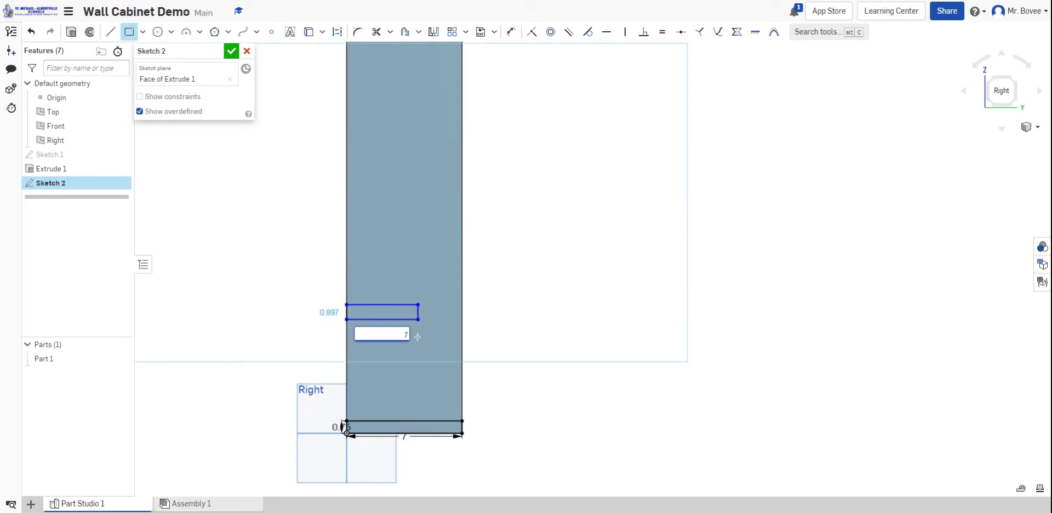
{"action": "key", "text": "Return"}
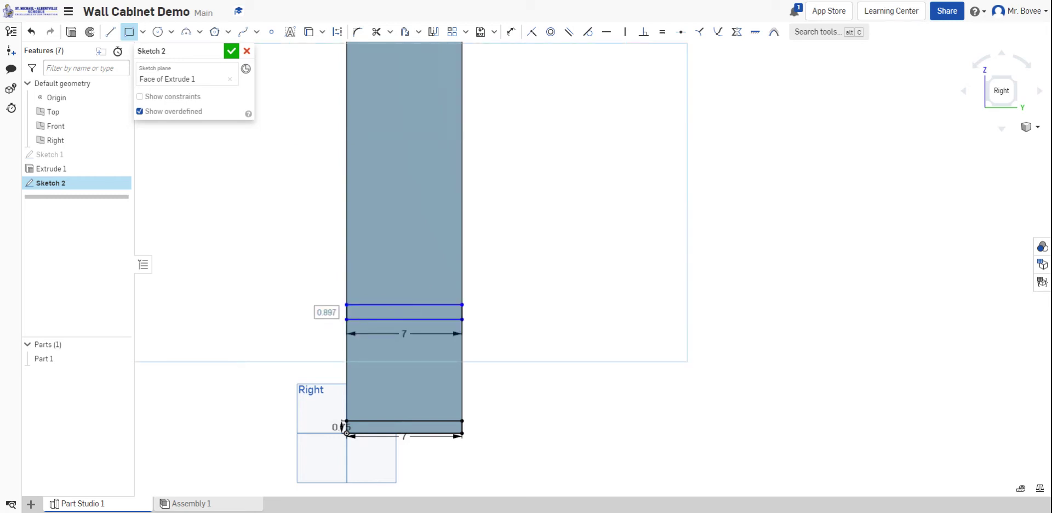
{"action": "type", "text": ".75"}
{"action": "key", "text": "Return"}
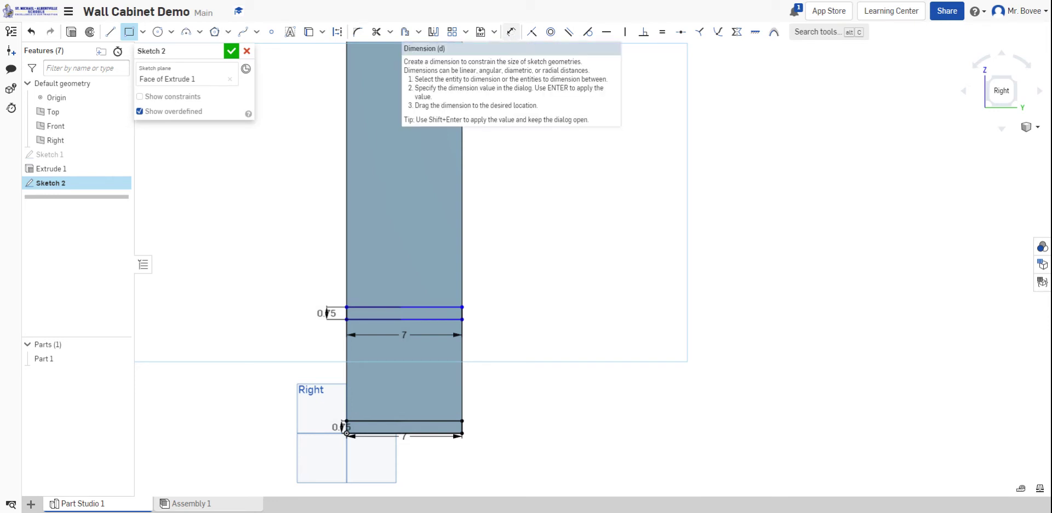
Step: Dimension the middle rectangle's lower corner 9 in above the origin and finish the sketch
{"action": "left_click", "coordinate": [511, 33]}
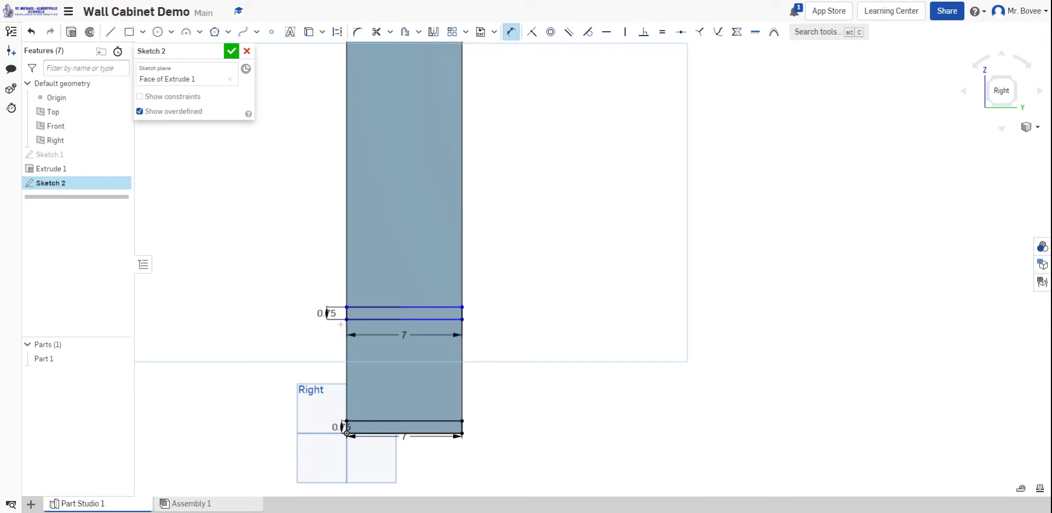
{"action": "left_click", "coordinate": [345, 313]}
{"action": "left_click", "coordinate": [346, 433]}
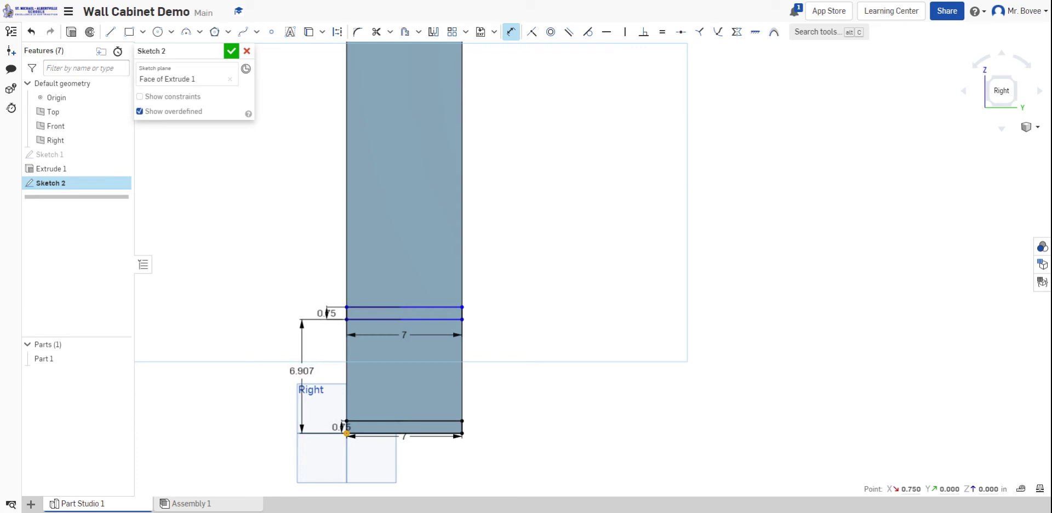
{"action": "left_click", "coordinate": [302, 371]}
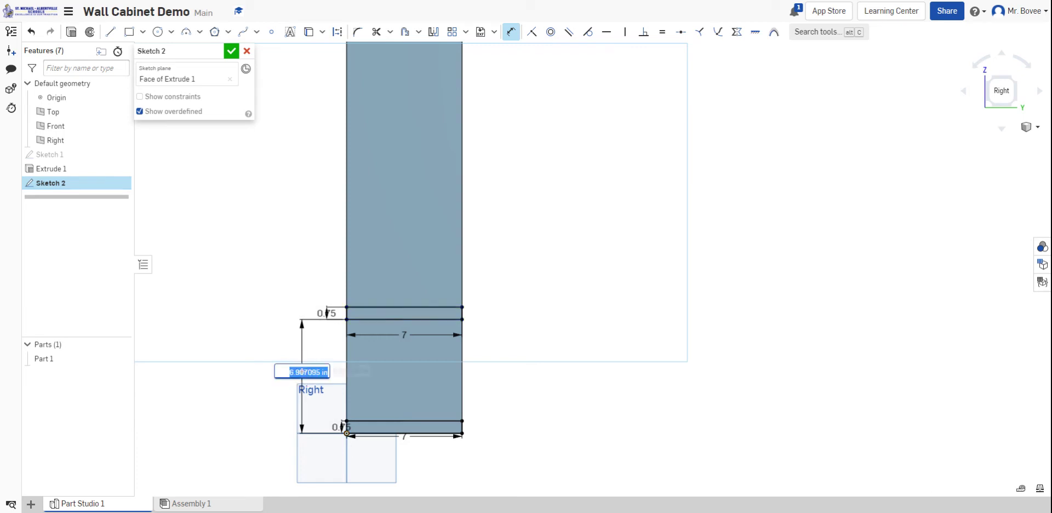
{"action": "type", "text": "9"}
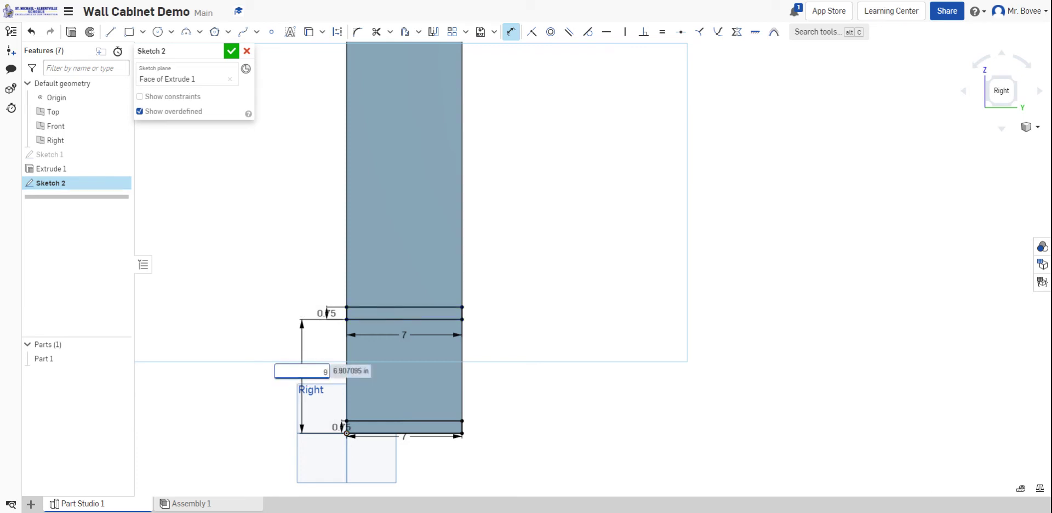
{"action": "key", "text": "Return"}
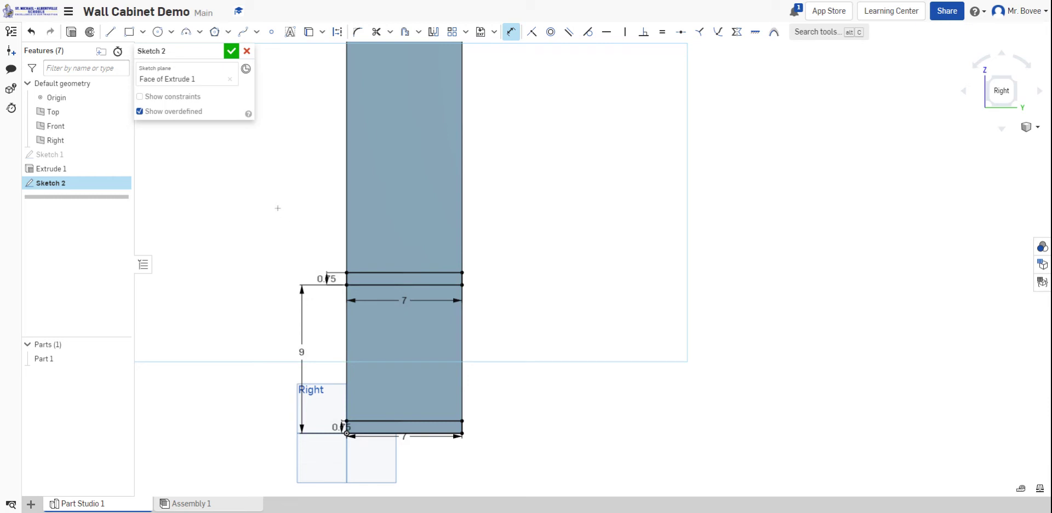
{"action": "left_click", "coordinate": [231, 51]}
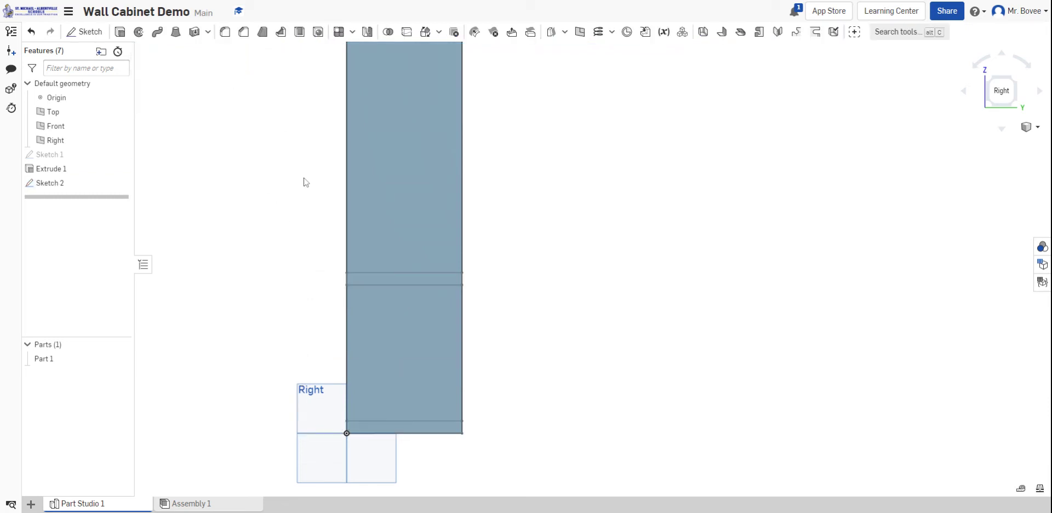
Step: Start an extrusion of the three 0.75 in strip regions at the top, middle and bottom of the side panel
{"action": "scroll", "coordinate": [310, 305], "scroll_direction": "down", "scroll_amount": 3}
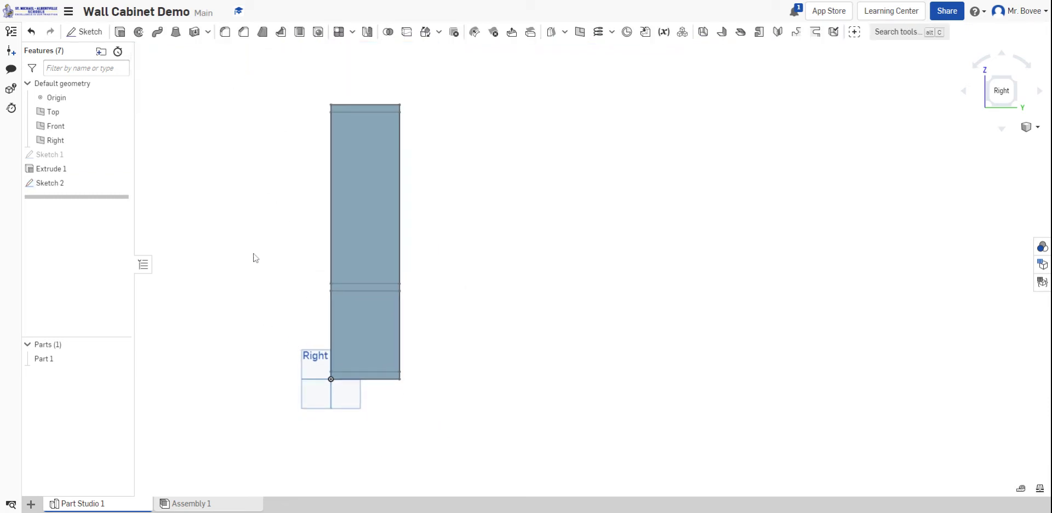
{"action": "scroll", "coordinate": [252, 204], "scroll_direction": "up", "scroll_amount": 1}
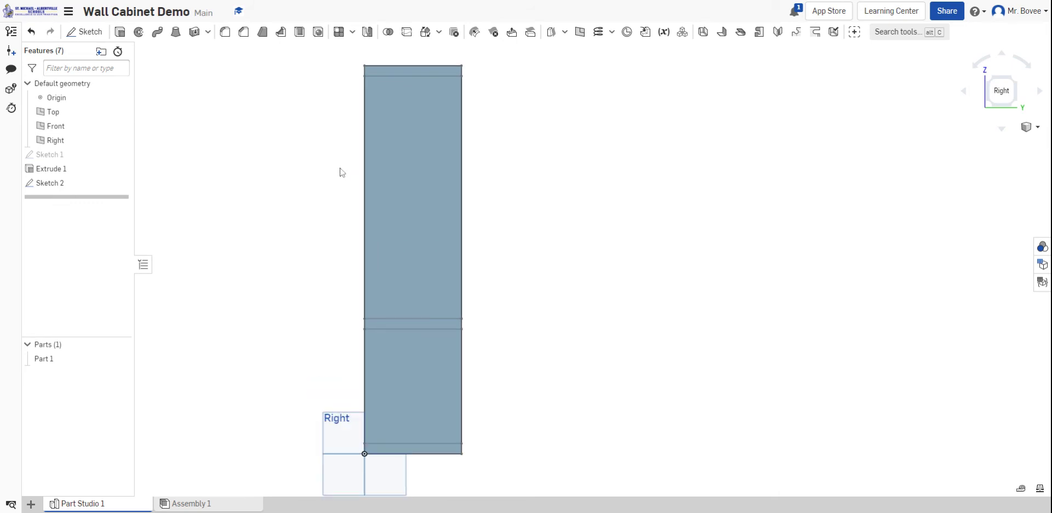
{"action": "left_click", "coordinate": [326, 183]}
{"action": "right_click_drag", "start_coordinate": [331, 188], "coordinate": [383, 184]}
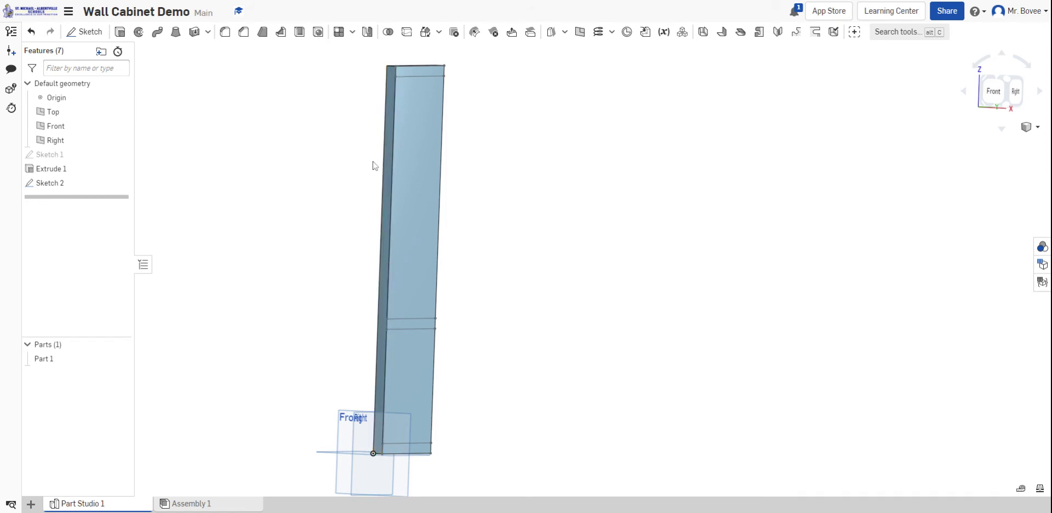
{"action": "left_click", "coordinate": [120, 34]}
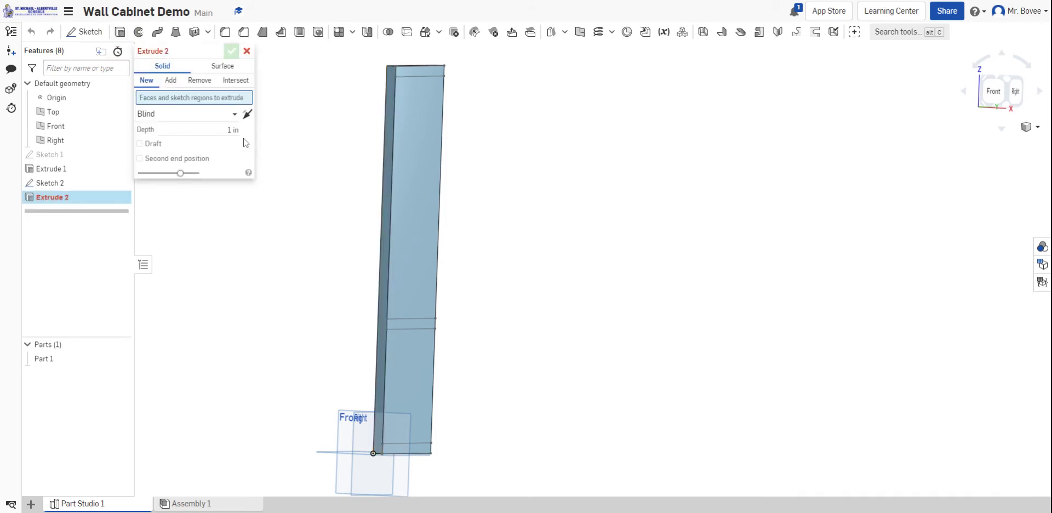
{"action": "left_click", "coordinate": [418, 70]}
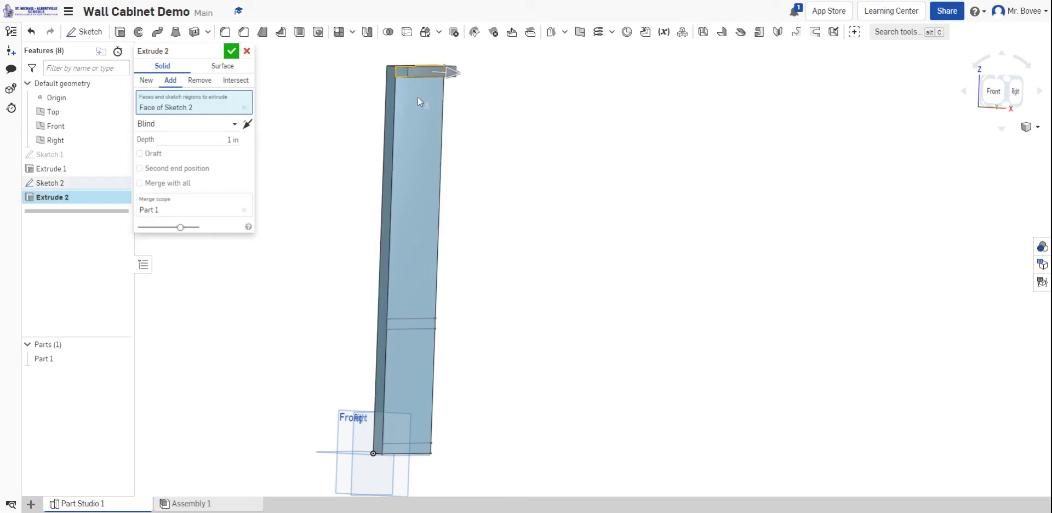
{"action": "left_click", "coordinate": [408, 324]}
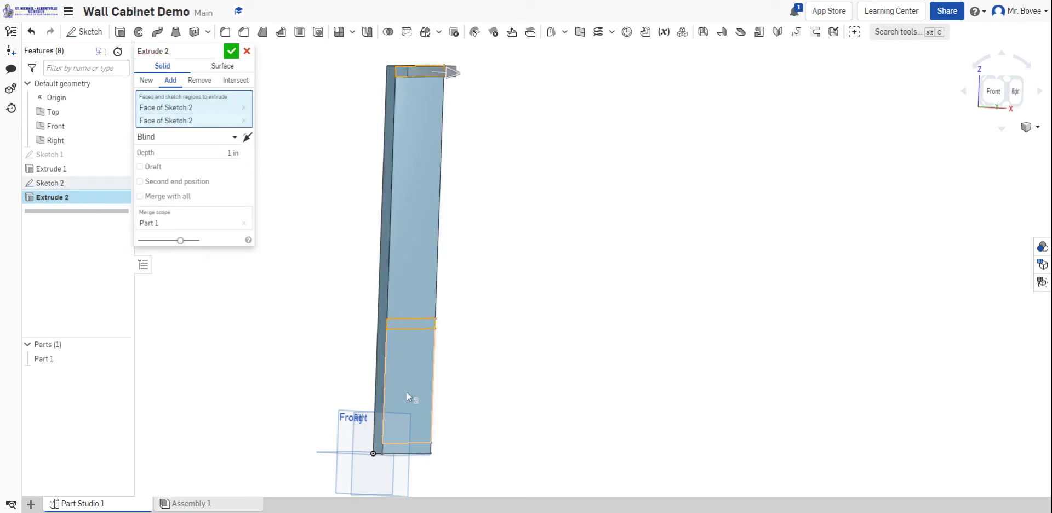
{"action": "left_click", "coordinate": [420, 453]}
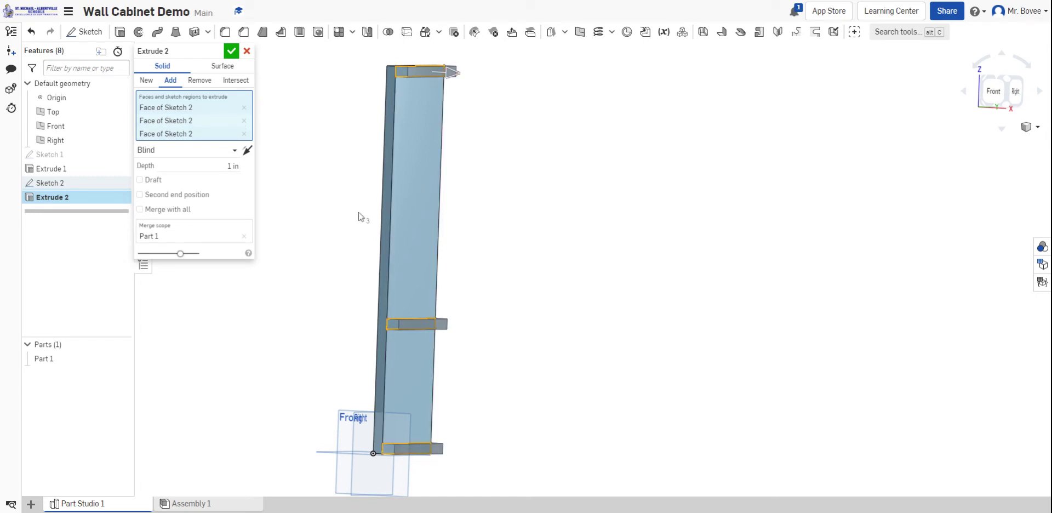
{"action": "right_click_drag", "start_coordinate": [357, 216], "coordinate": [365, 197]}
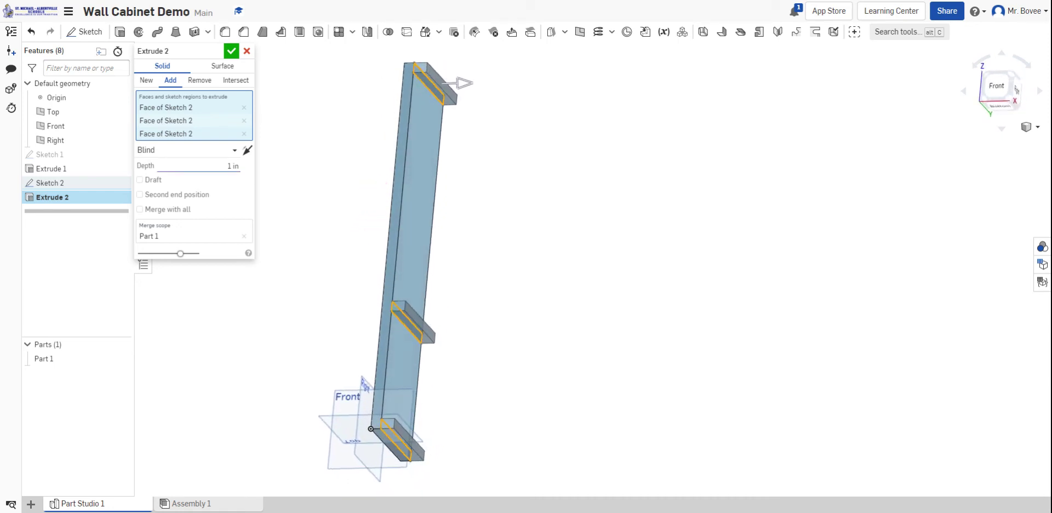
Step: Set the extrusion depth to 3/8 in and make it a Remove cut through the panel's face, then finish it
{"action": "left_click", "coordinate": [232, 165]}
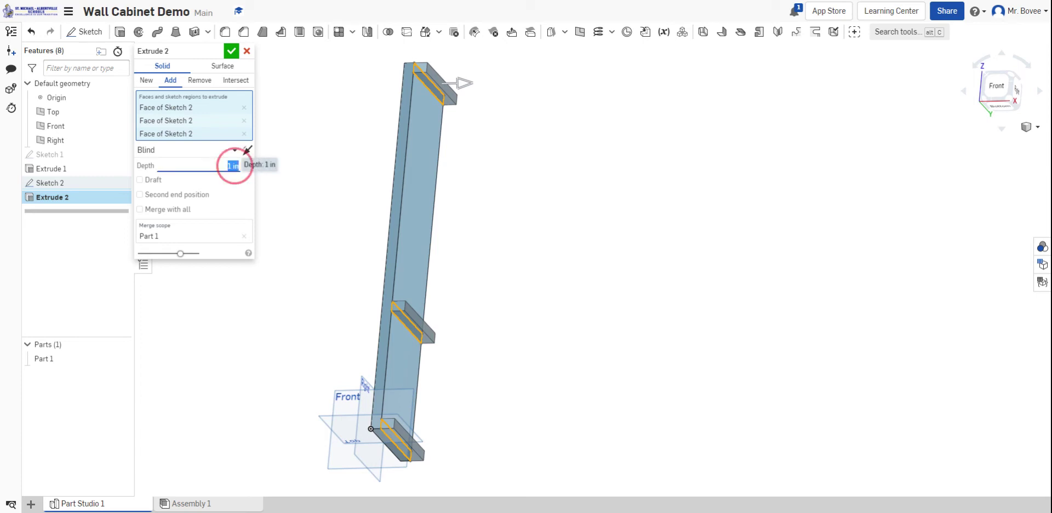
{"action": "type", "text": "3"}
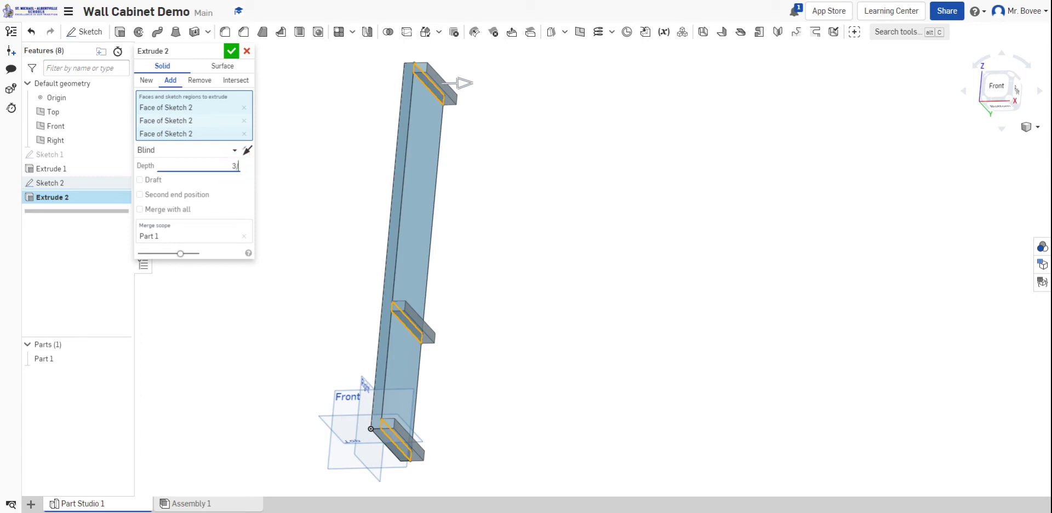
{"action": "type", "text": "/8"}
{"action": "key", "text": "Return"}
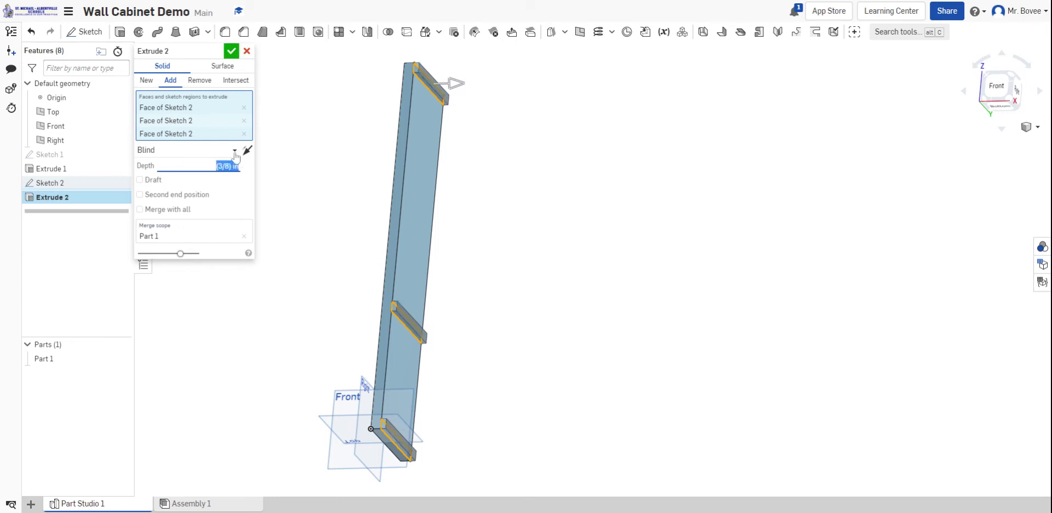
{"action": "left_click", "coordinate": [200, 81]}
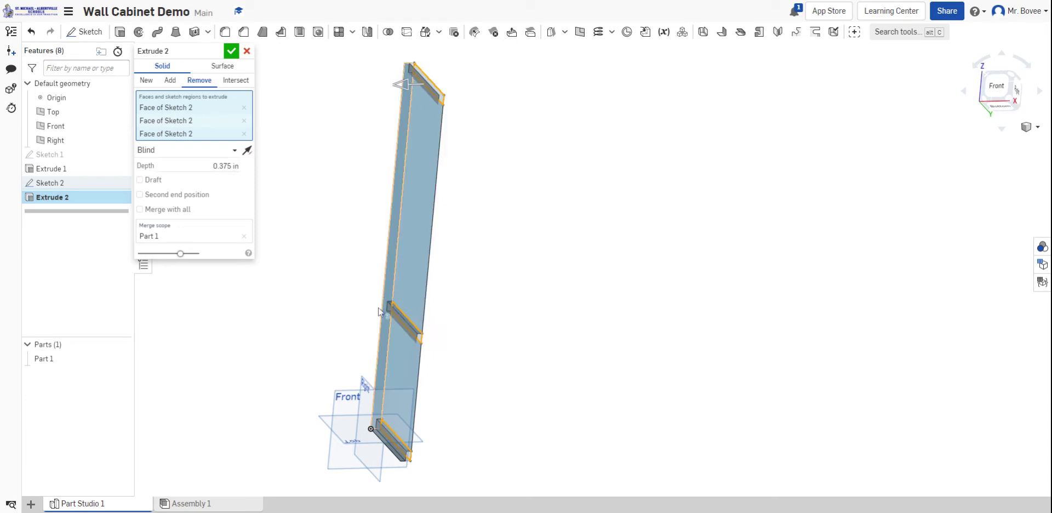
{"action": "left_click", "coordinate": [477, 325]}
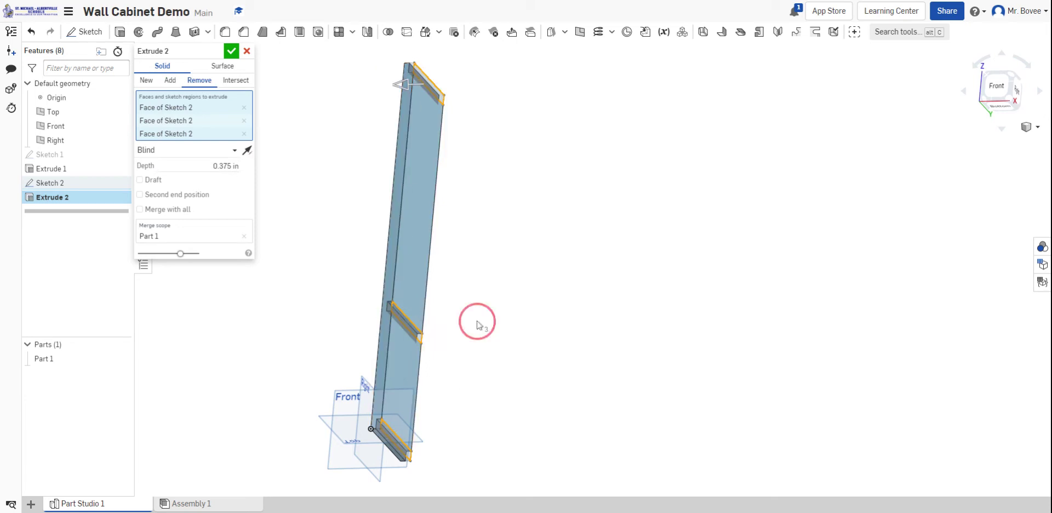
{"action": "right_click", "coordinate": [478, 324]}
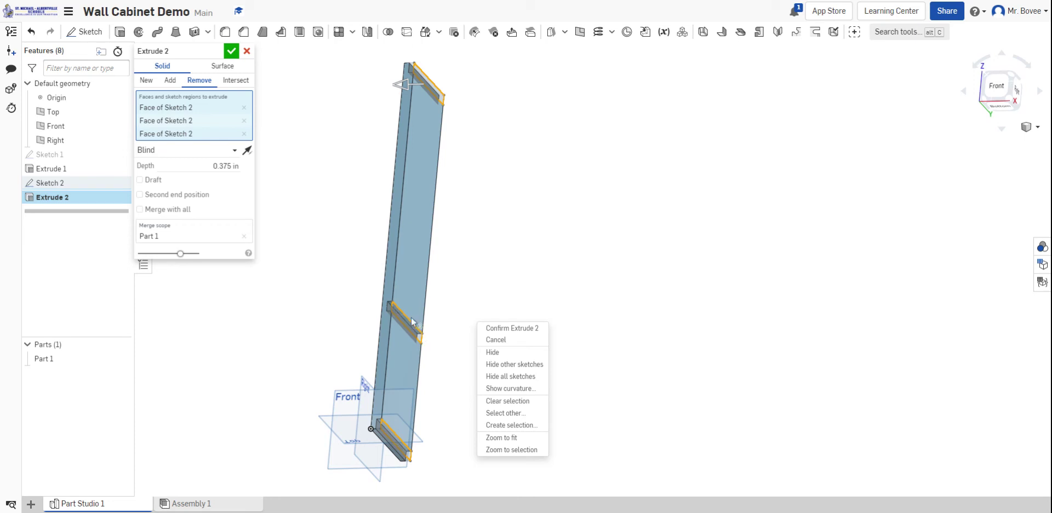
{"action": "left_click", "coordinate": [231, 52]}
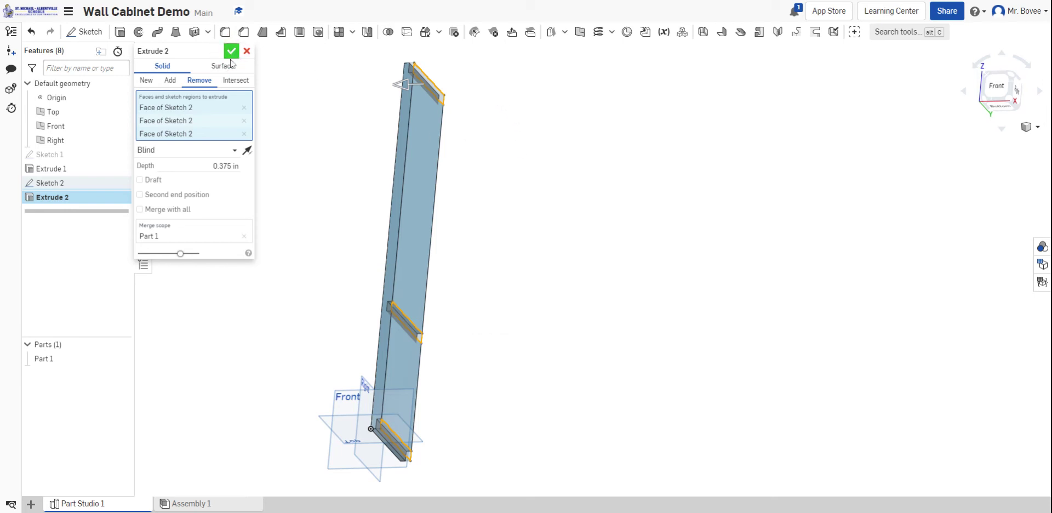
{"action": "left_click", "coordinate": [234, 52]}
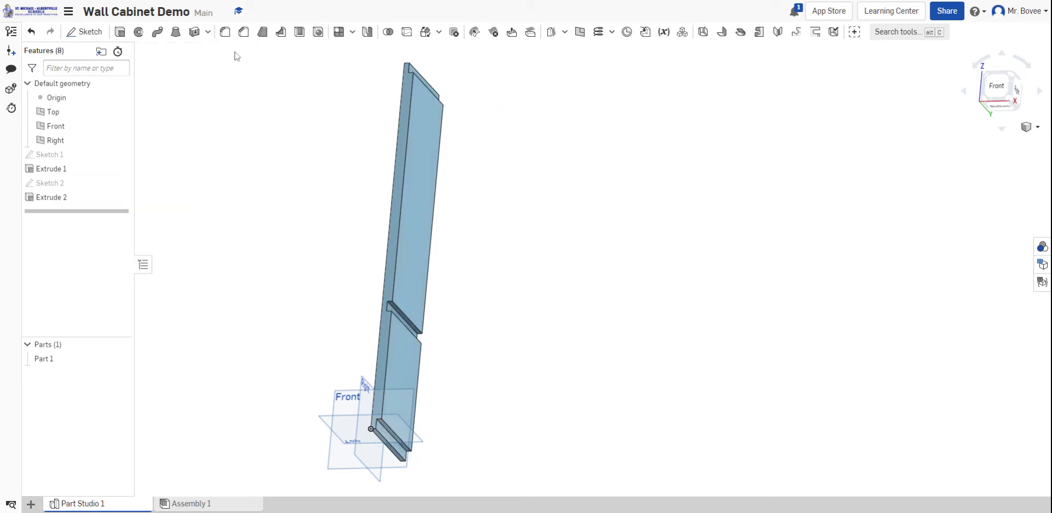
Step: Rename the Part Studio as Left Side
{"action": "right_click_drag", "start_coordinate": [285, 214], "coordinate": [258, 204]}
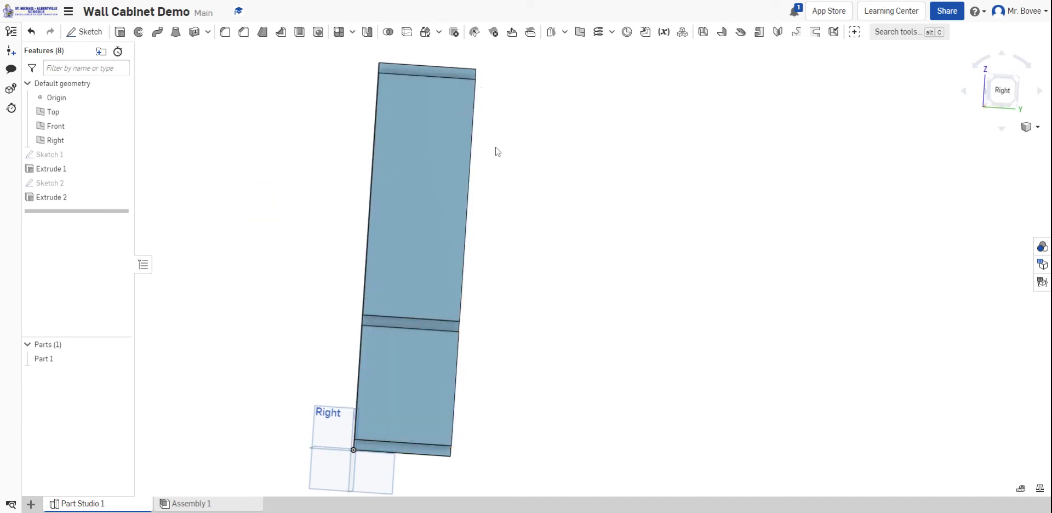
{"action": "scroll", "coordinate": [521, 207], "scroll_direction": "up", "scroll_amount": 2}
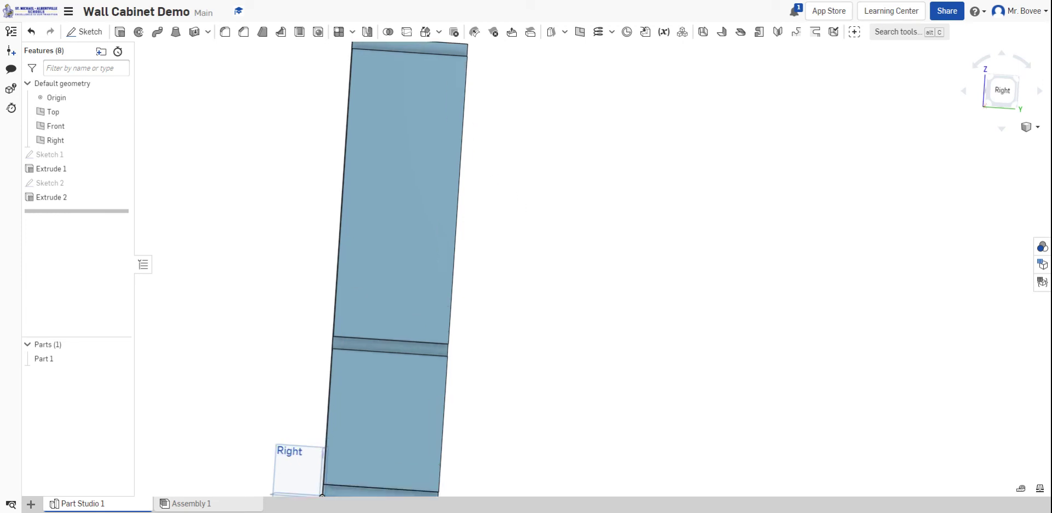
{"action": "scroll", "coordinate": [515, 217], "scroll_direction": "down", "scroll_amount": 3}
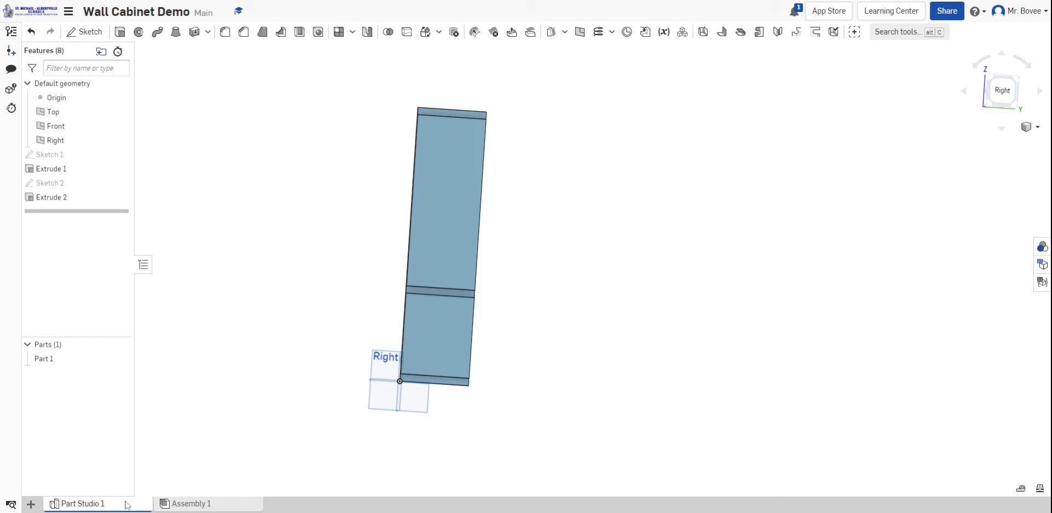
{"action": "right_click", "coordinate": [84, 508]}
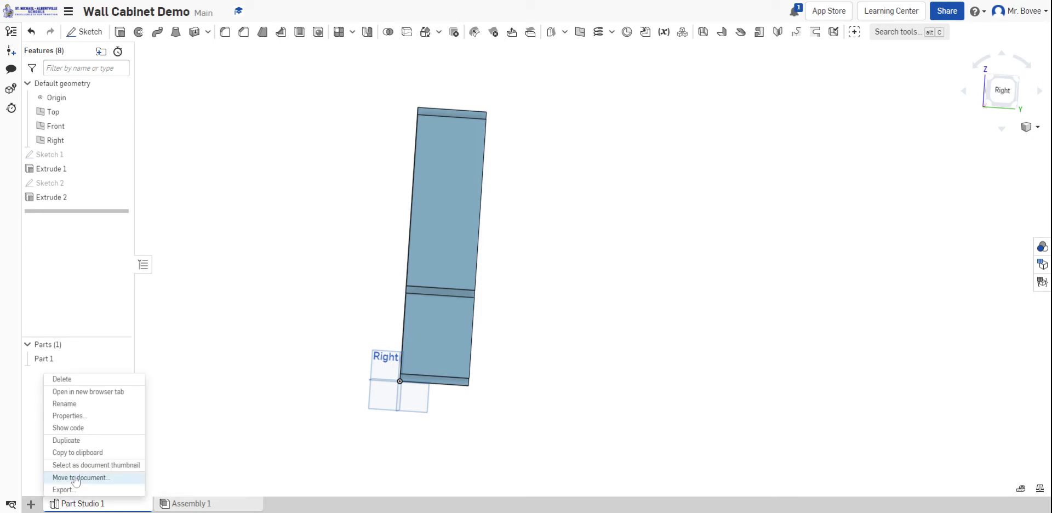
{"action": "left_click", "coordinate": [64, 403]}
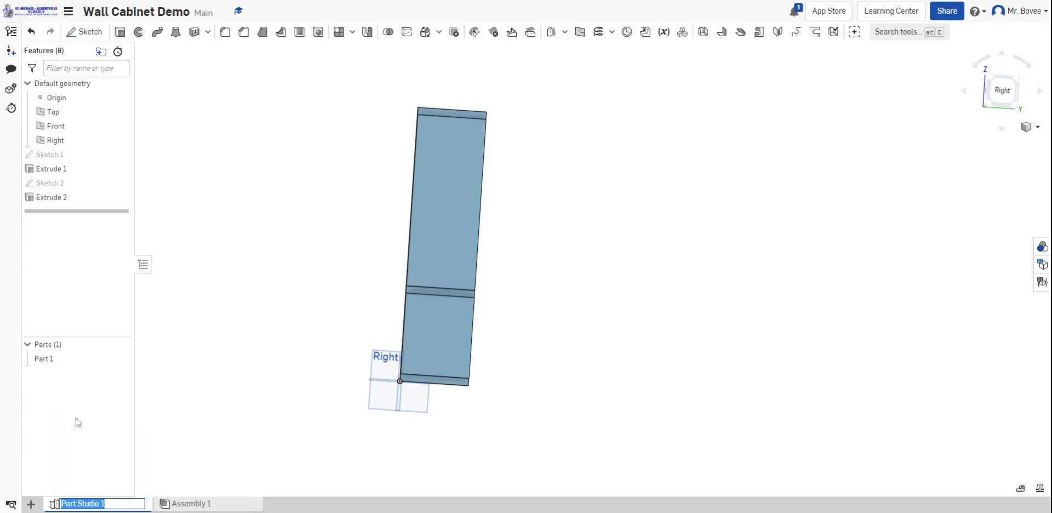
{"action": "type", "text": "Left Side"}
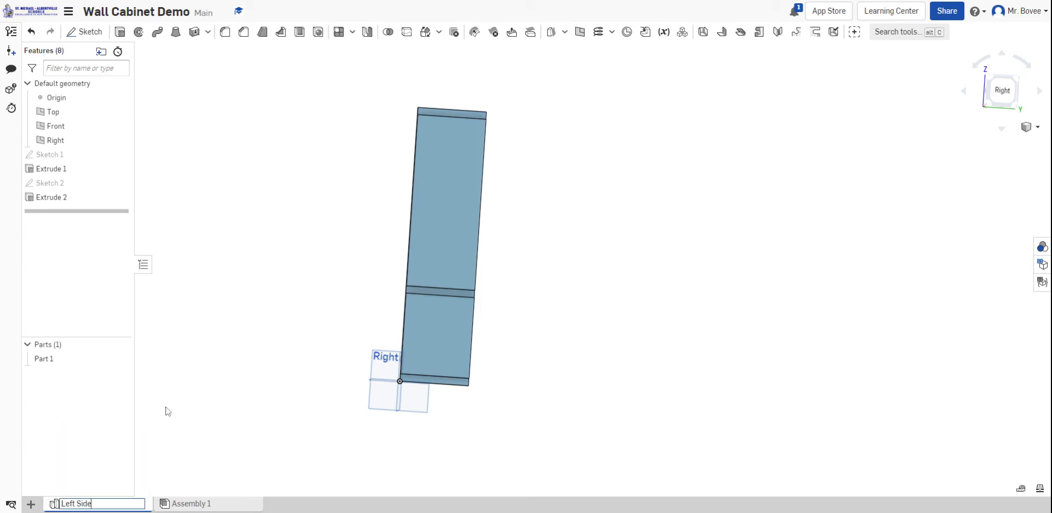
{"action": "left_click", "coordinate": [160, 444]}
Step: Duplicate the Left Side Part Studio, open the copy and rename it Right Side
{"action": "right_click", "coordinate": [97, 509]}
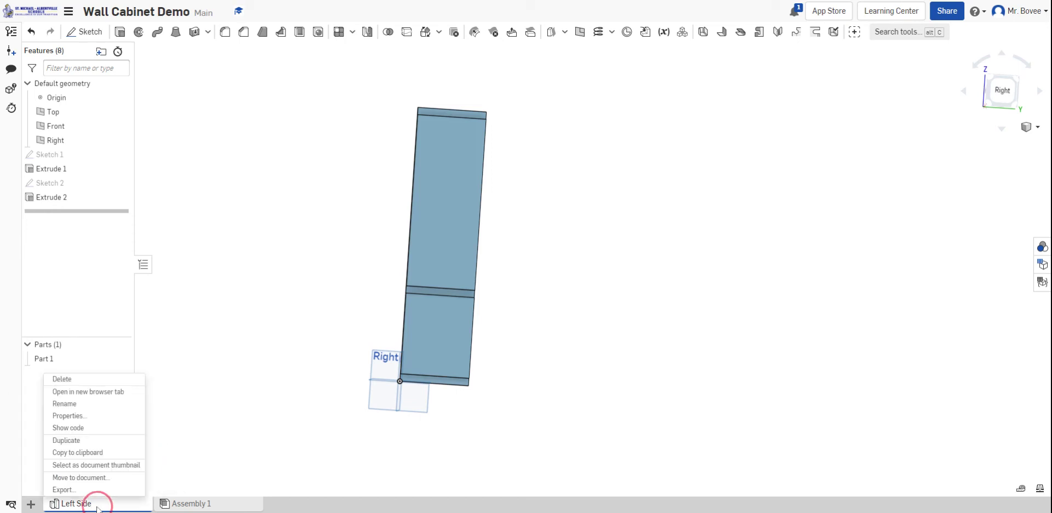
{"action": "left_click", "coordinate": [75, 440]}
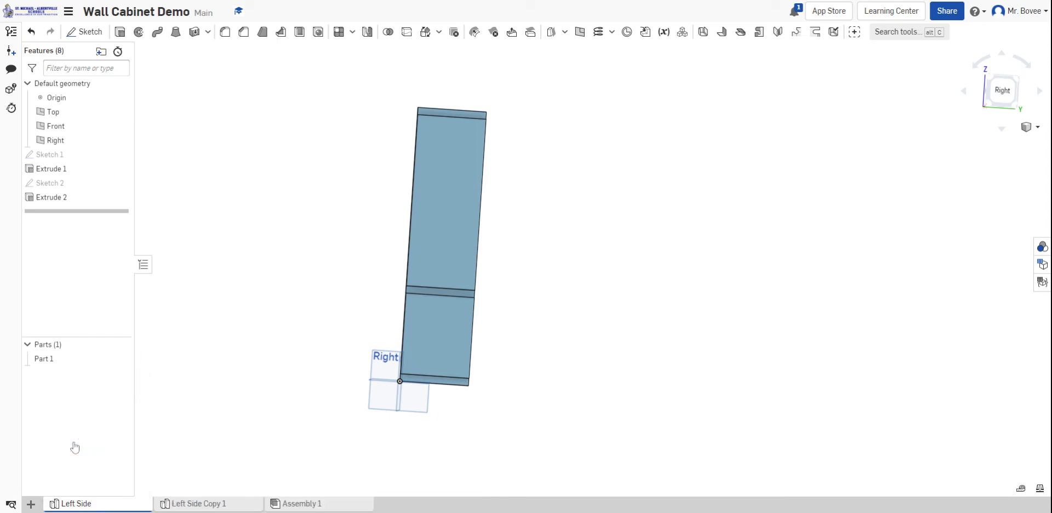
{"action": "left_click", "coordinate": [212, 506]}
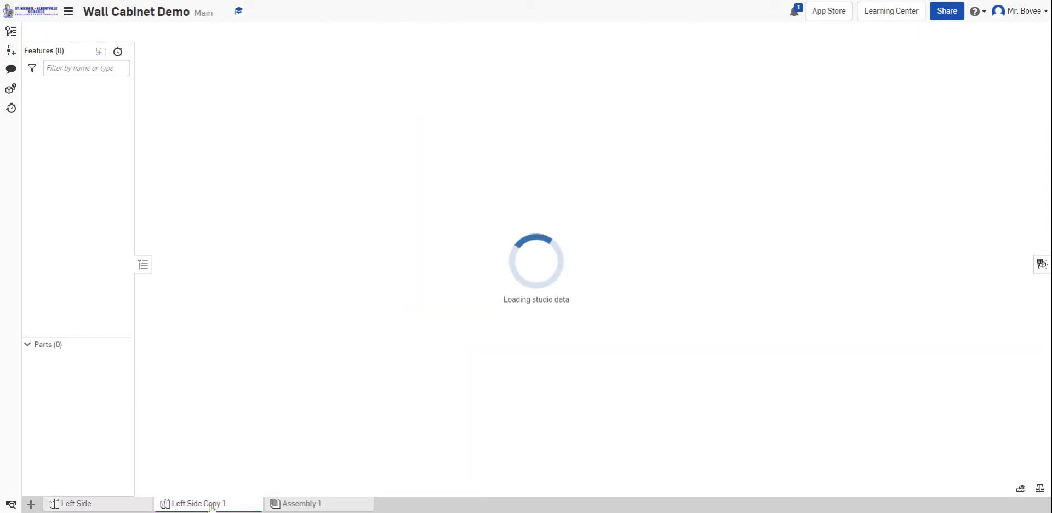
{"action": "right_click", "coordinate": [214, 505]}
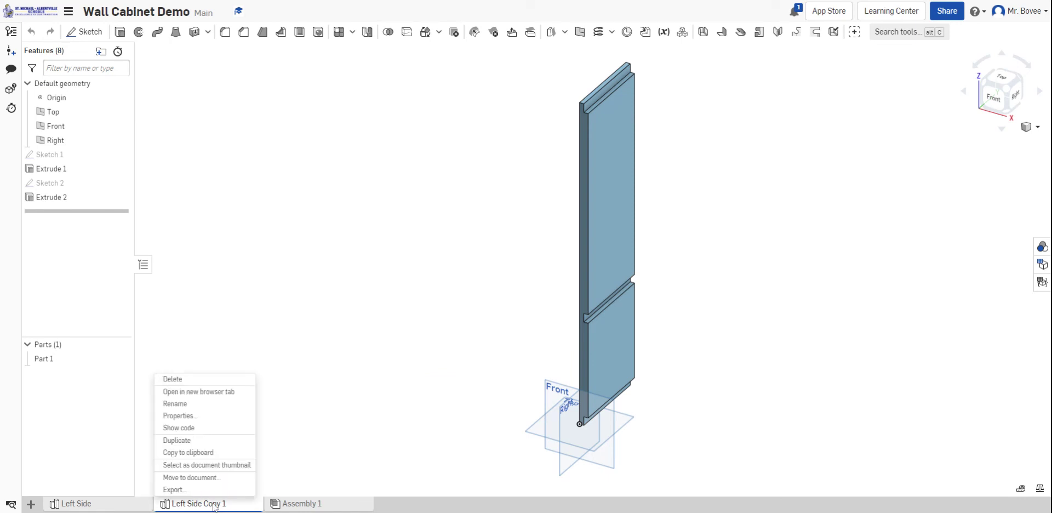
{"action": "left_click", "coordinate": [204, 404]}
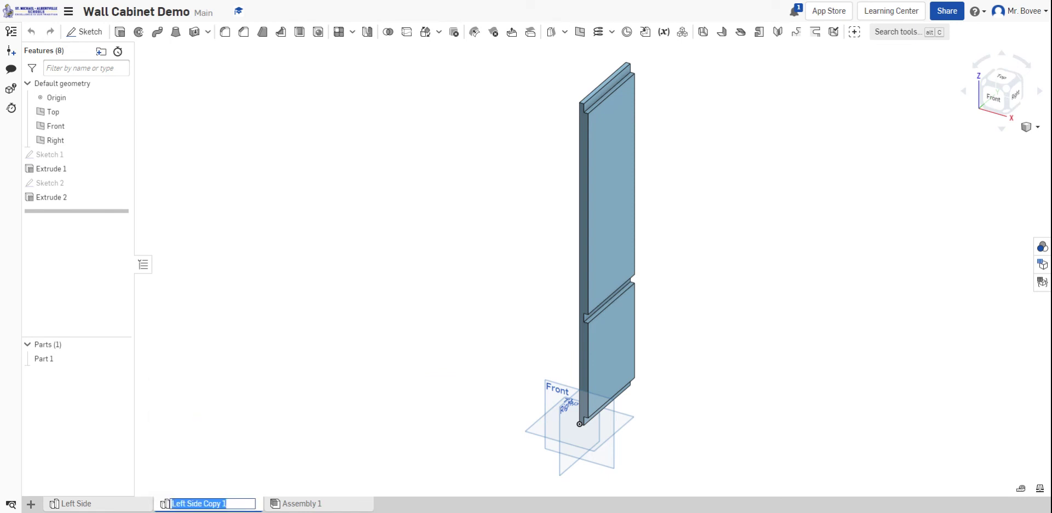
{"action": "left_click", "coordinate": [226, 503]}
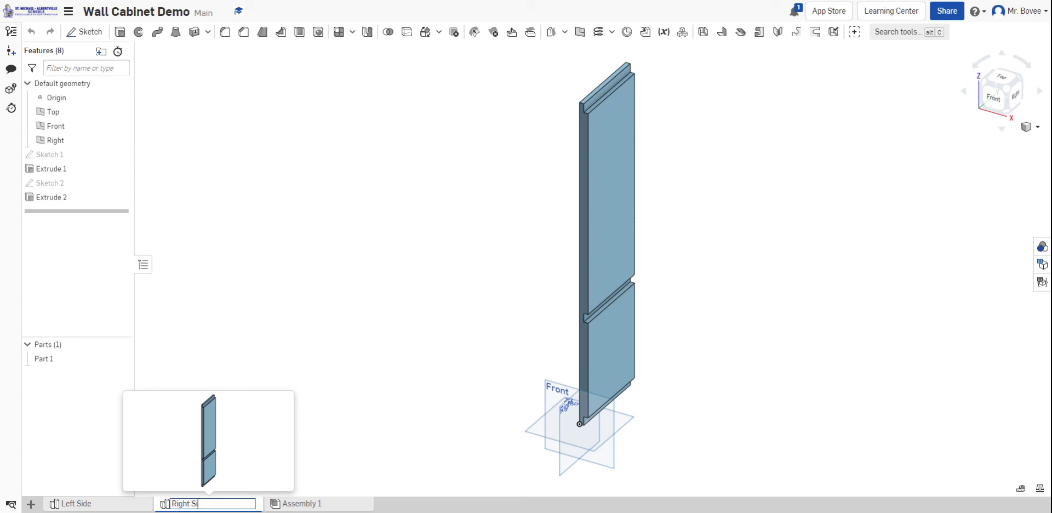
{"action": "left_click", "coordinate": [373, 440]}
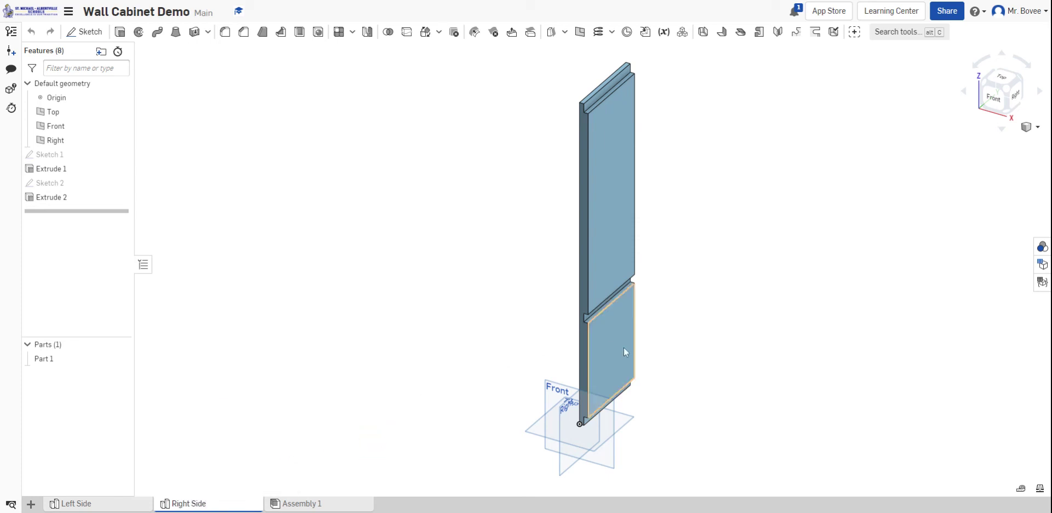
Step: Start a sketch on the large upper face between the grooves of the Right Side panel
{"action": "right_click_drag", "start_coordinate": [625, 350], "coordinate": [508, 359]}
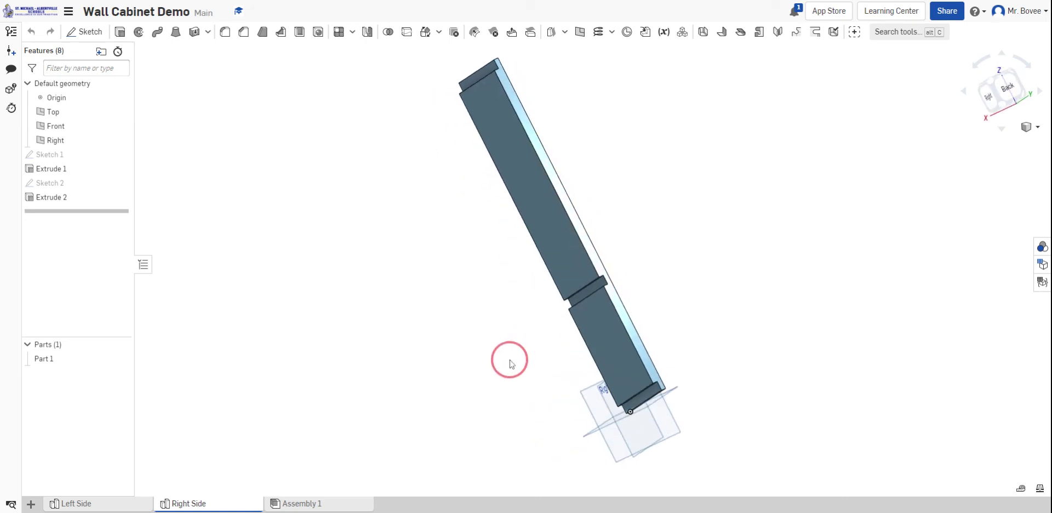
{"action": "right_click_drag", "start_coordinate": [663, 165], "coordinate": [712, 143]}
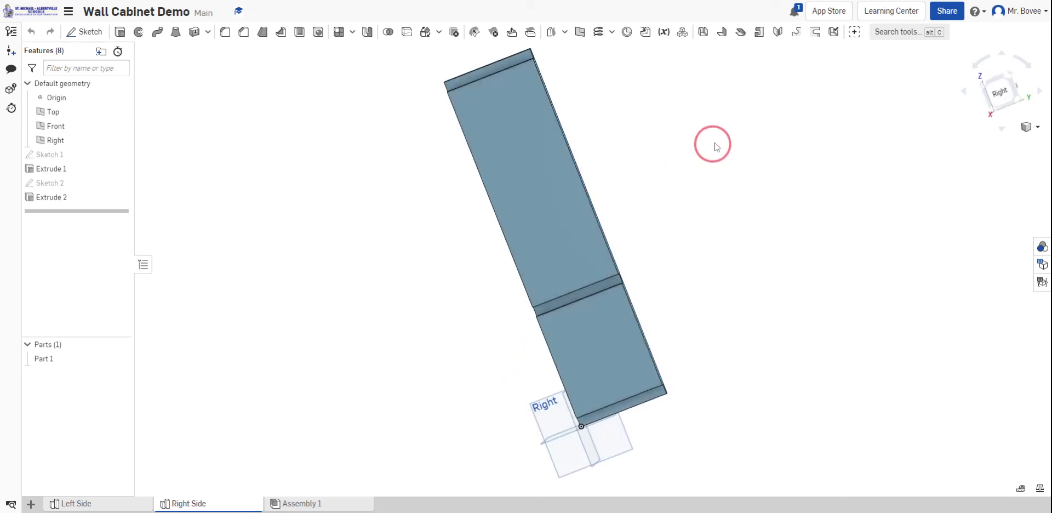
{"action": "right_click_drag", "start_coordinate": [725, 268], "coordinate": [718, 310]}
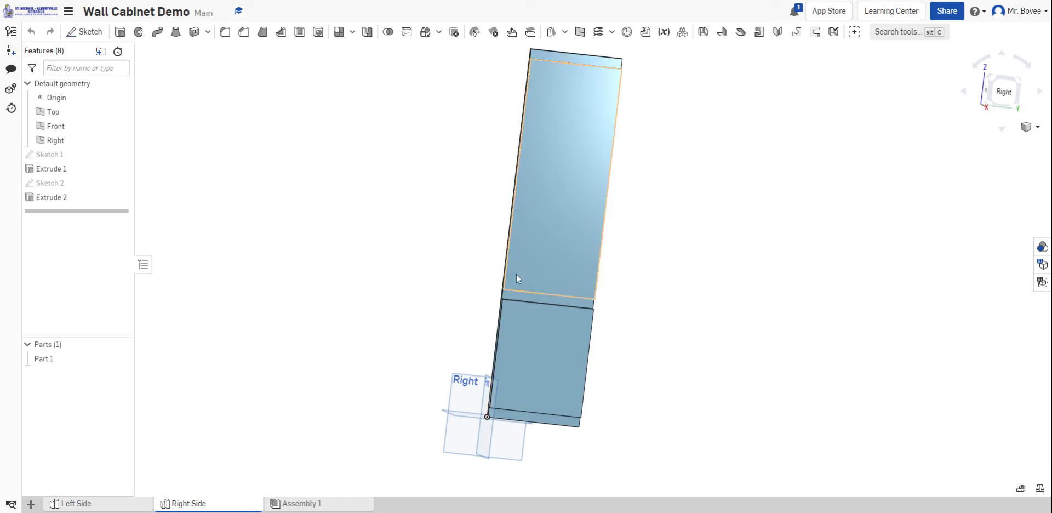
{"action": "mouse_move", "coordinate": [540, 357]}
{"action": "right_mouse_down"}
{"action": "mouse_move", "coordinate": [530, 357]}
{"action": "mouse_move", "coordinate": [535, 346]}
{"action": "right_mouse_up"}
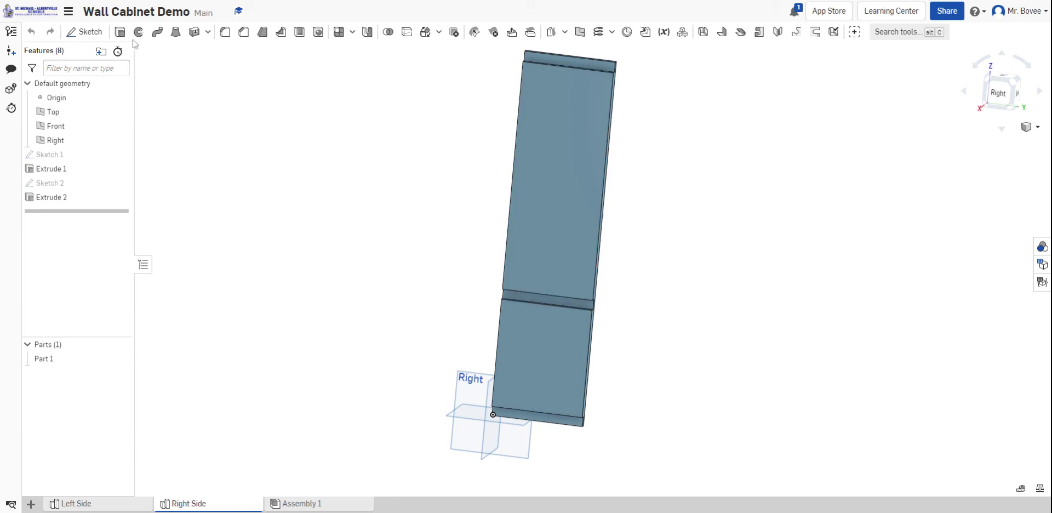
{"action": "left_click", "coordinate": [84, 33]}
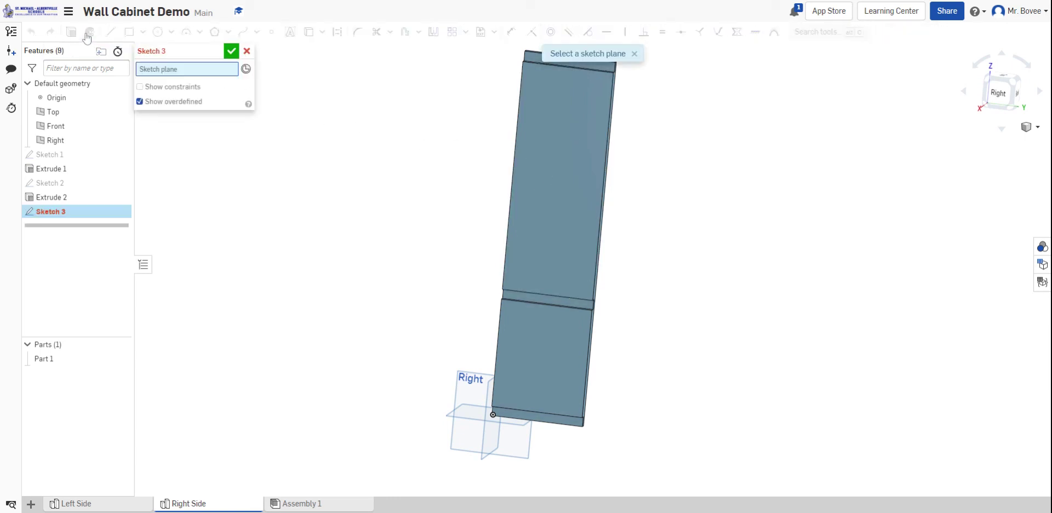
{"action": "left_click", "coordinate": [539, 150]}
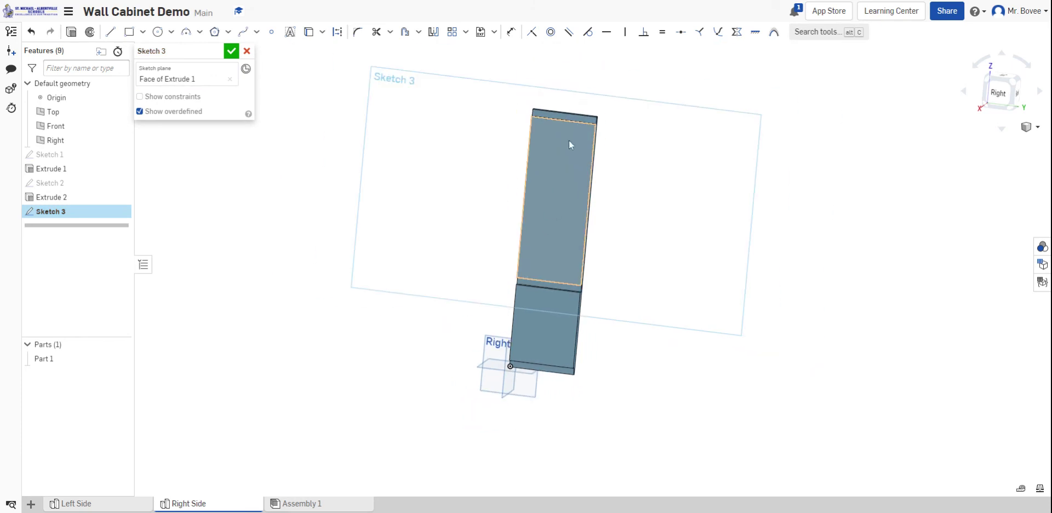
{"action": "right_click", "coordinate": [560, 165]}
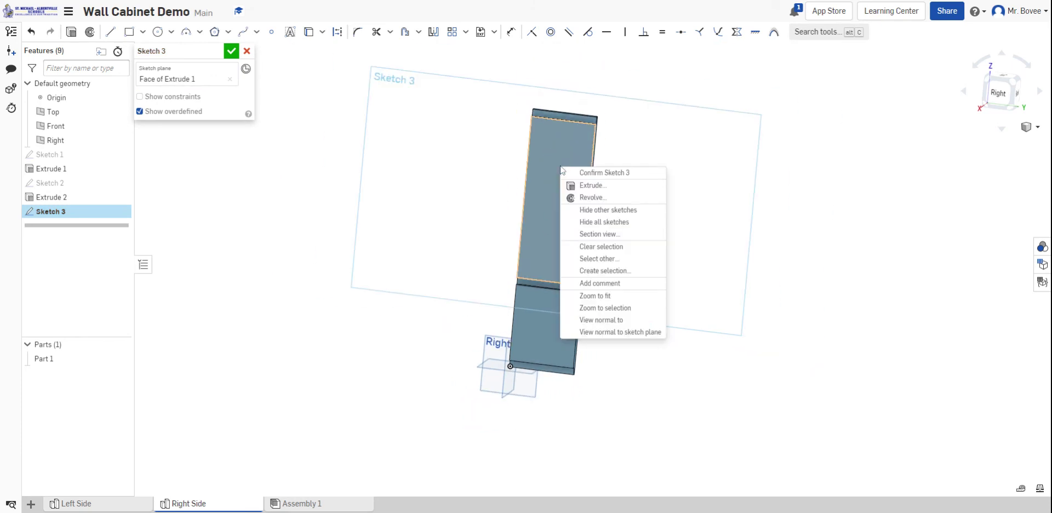
{"action": "left_click", "coordinate": [589, 332]}
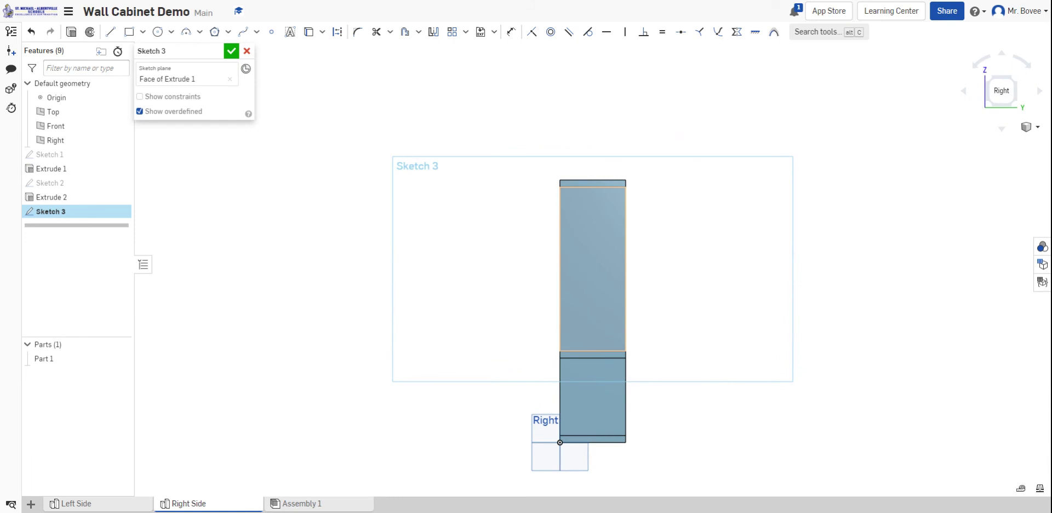
Step: Sketch a corner rectangle about 1.19 by 16.34 in down the origin-side long edge, starting at the top groove's lower corner
{"action": "left_click", "coordinate": [129, 32]}
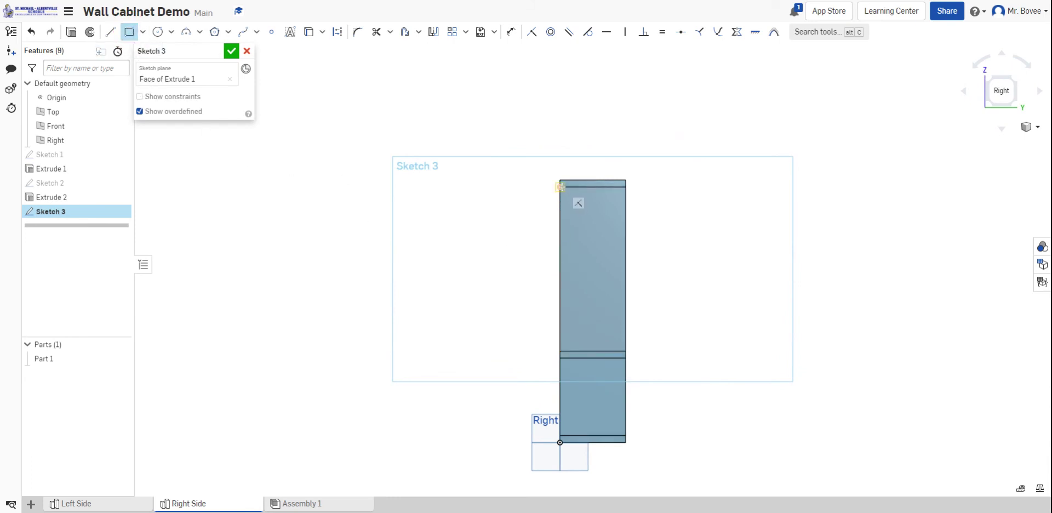
{"action": "left_click", "coordinate": [559, 187]}
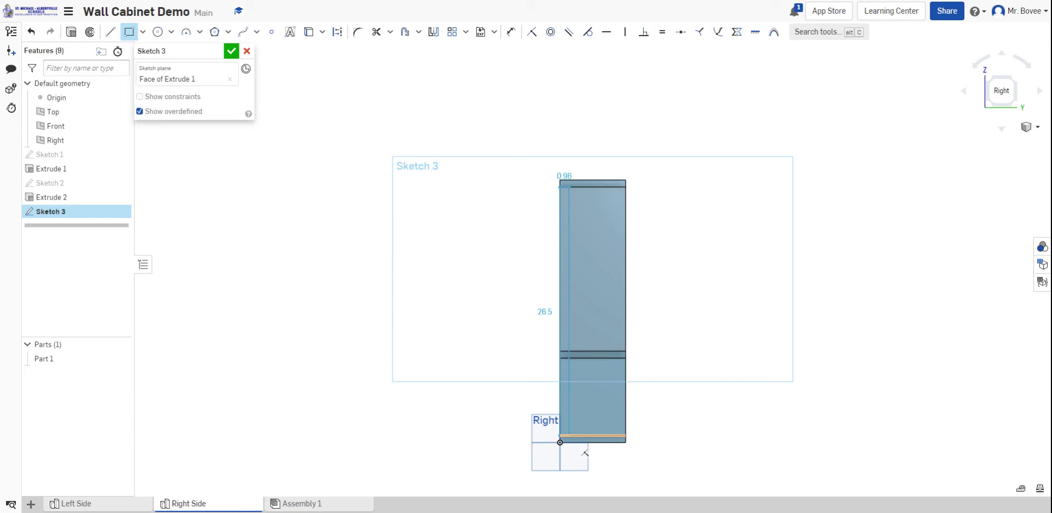
{"action": "scroll", "coordinate": [586, 453], "scroll_direction": "up", "scroll_amount": 5}
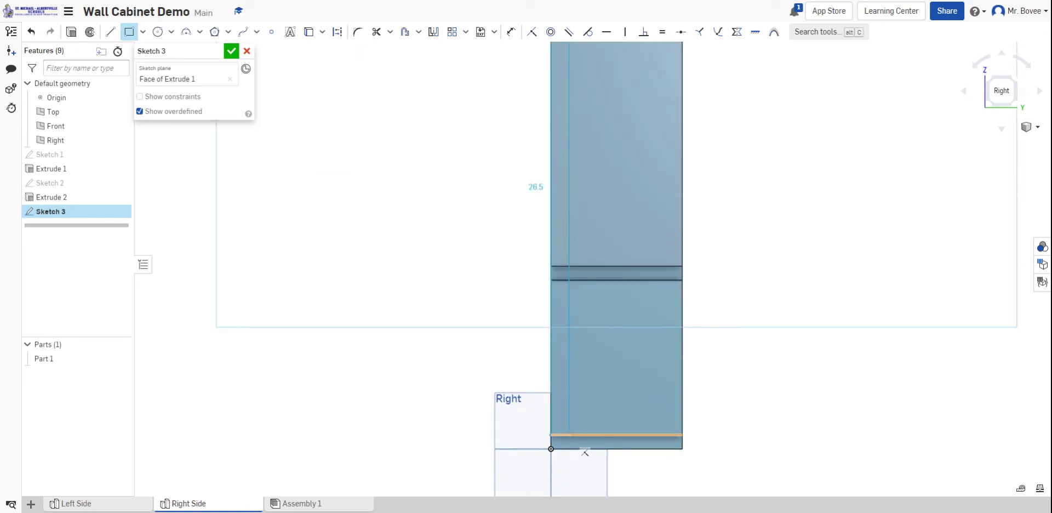
{"action": "left_click", "coordinate": [574, 245]}
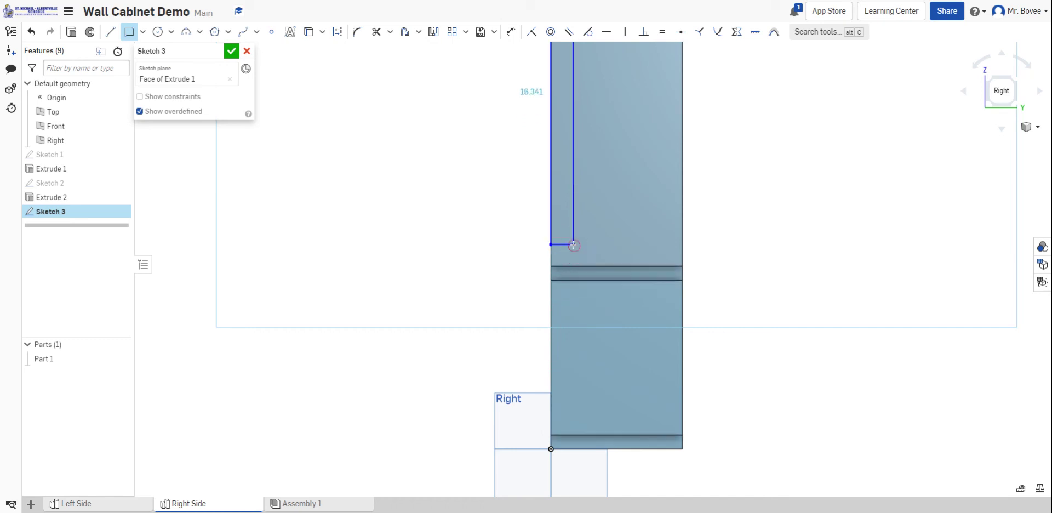
{"action": "scroll", "coordinate": [562, 356], "scroll_direction": "down", "scroll_amount": 3}
{"action": "scroll", "coordinate": [563, 356], "scroll_direction": "down", "scroll_amount": 1}
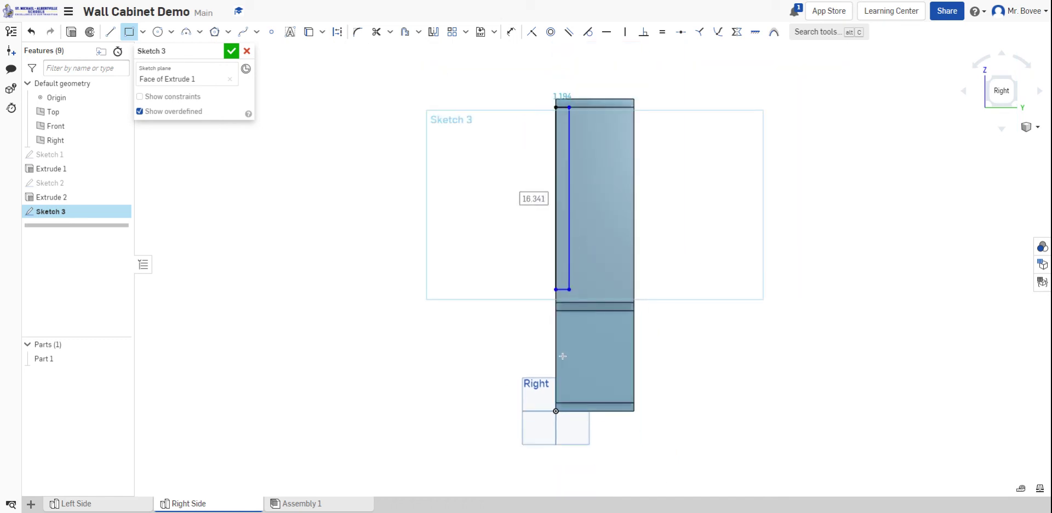
Step: Set the rectangle's height to 26.5 in and its width to 0.375 in, and finish the sketch
{"action": "type", "text": "26.5"}
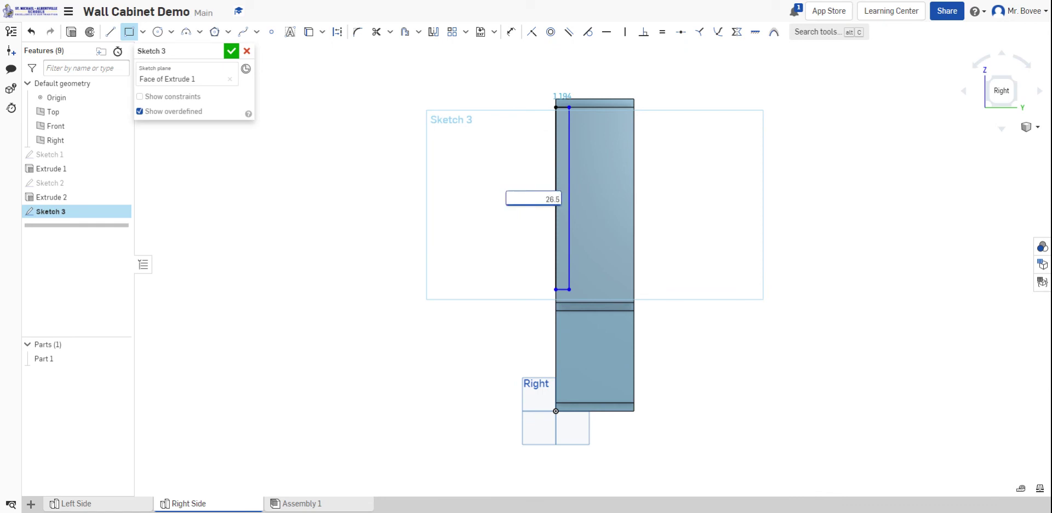
{"action": "key", "text": "Return"}
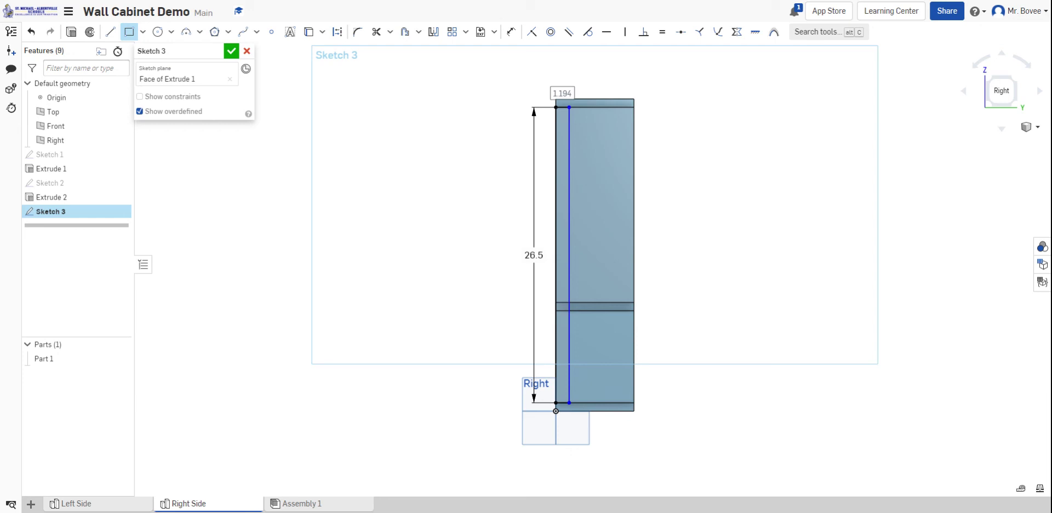
{"action": "double_click", "coordinate": [561, 93]}
{"action": "type", "text": "375"}
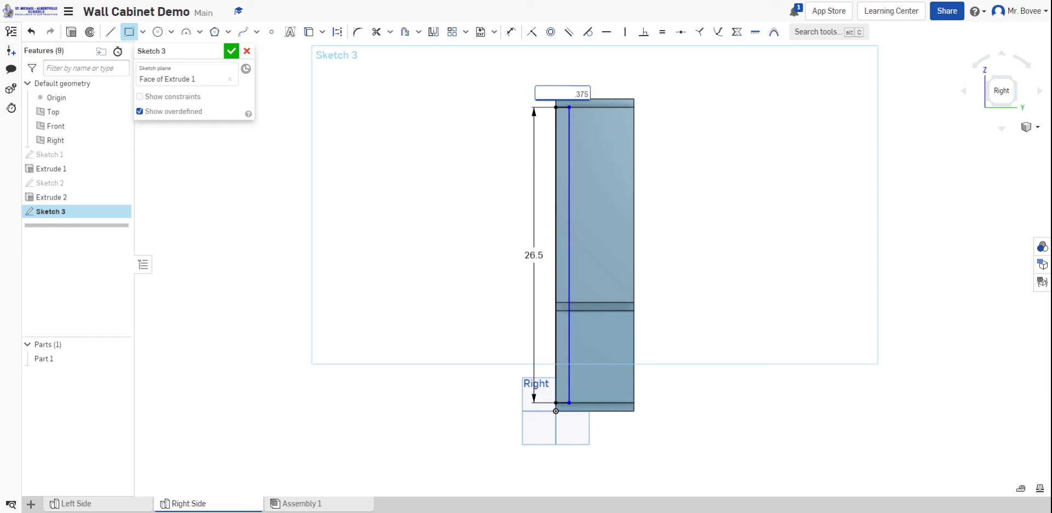
{"action": "key", "text": "Return"}
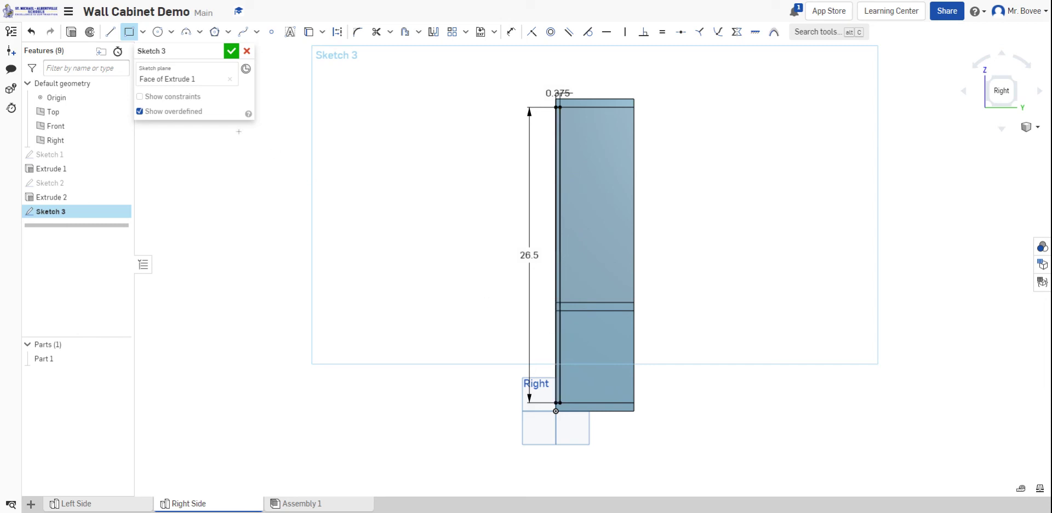
{"action": "left_click", "coordinate": [231, 51]}
{"action": "left_click", "coordinate": [442, 215]}
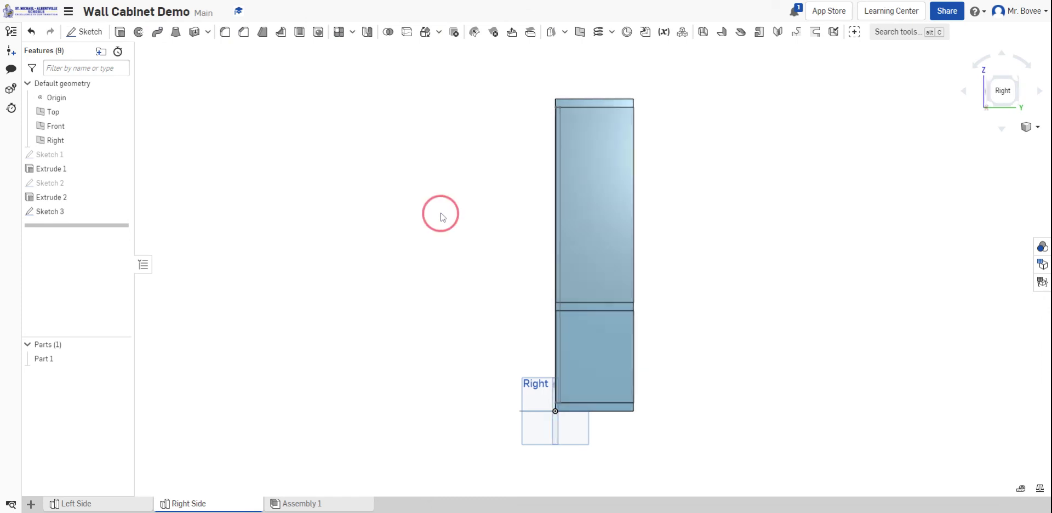
Step: Cut the narrow strip regions above and below the middle groove 0.375 in into the panel with a Remove extrusion
{"action": "right_click_drag", "start_coordinate": [442, 215], "coordinate": [472, 209]}
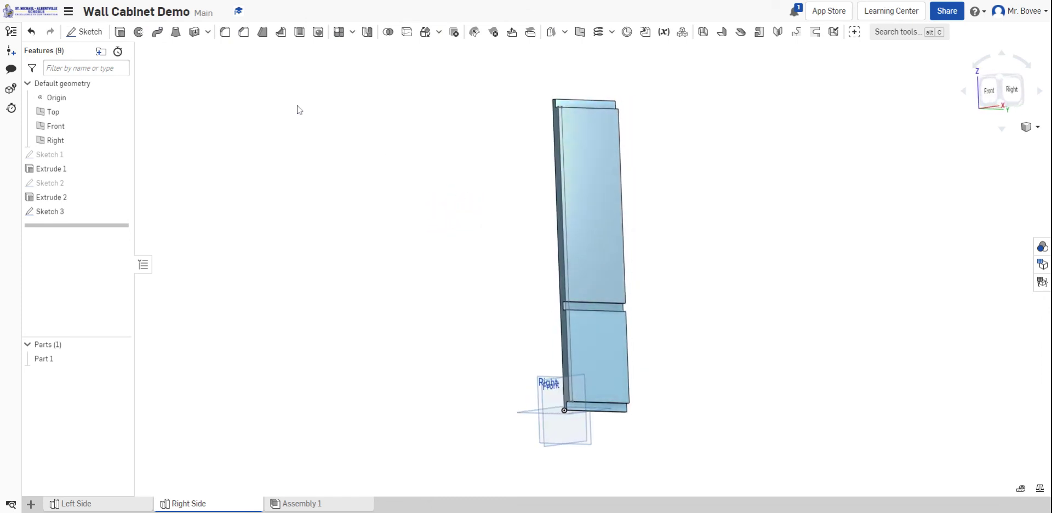
{"action": "left_click", "coordinate": [120, 32]}
{"action": "scroll", "coordinate": [563, 200], "scroll_direction": "up", "scroll_amount": 3}
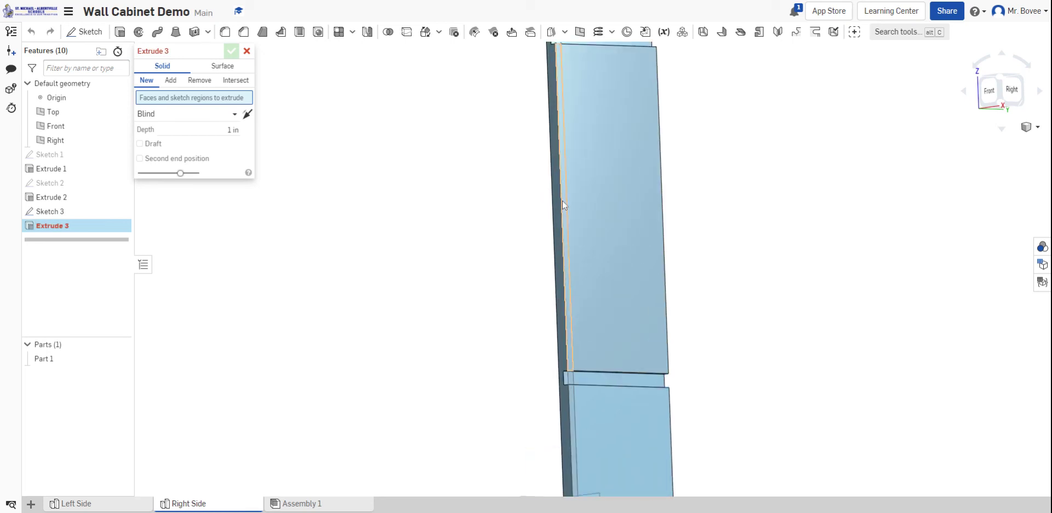
{"action": "left_click", "coordinate": [563, 198]}
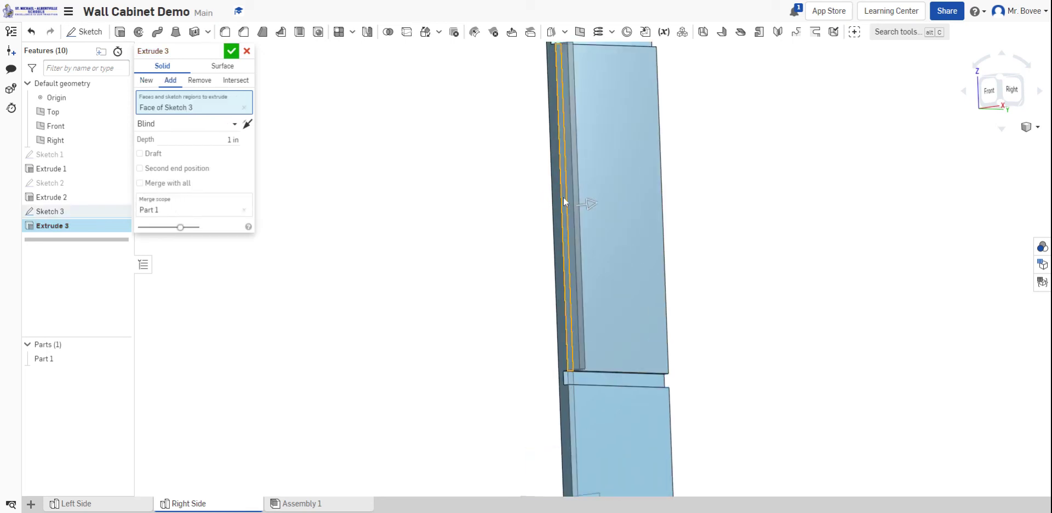
{"action": "left_click", "coordinate": [571, 391]}
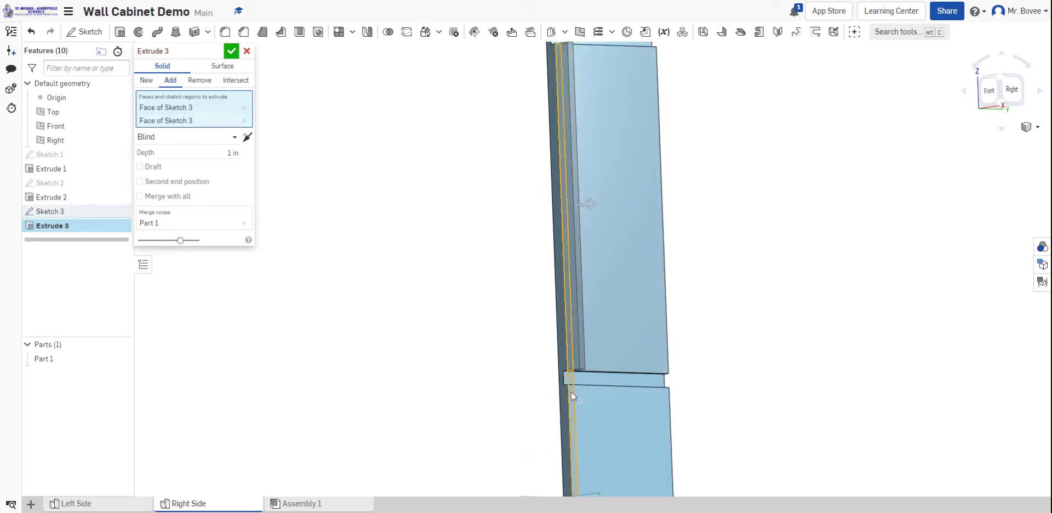
{"action": "left_click", "coordinate": [222, 151]}
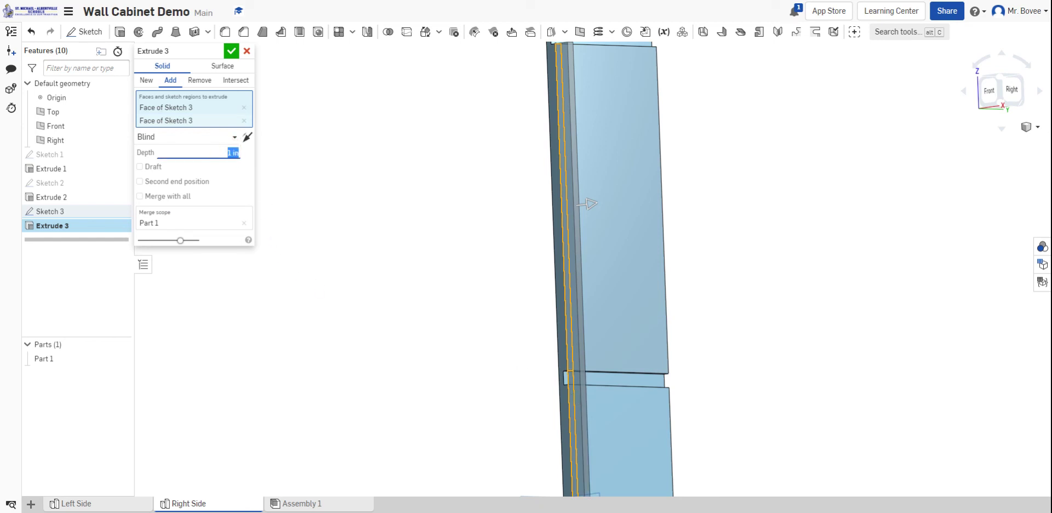
{"action": "key", "text": "BackSpace"}
{"action": "left_click", "coordinate": [199, 80]}
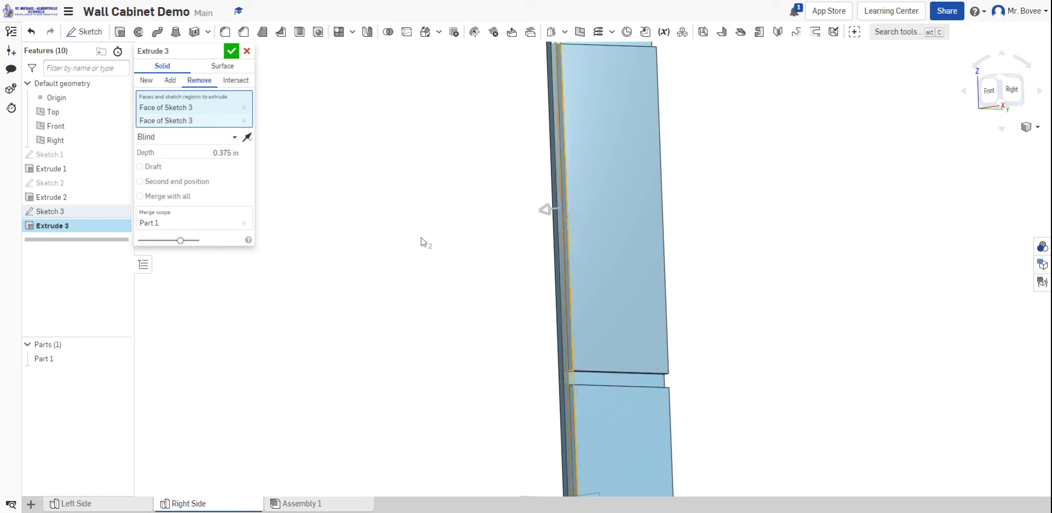
{"action": "right_click_drag", "start_coordinate": [422, 241], "coordinate": [389, 251]}
{"action": "key", "text": "f"}
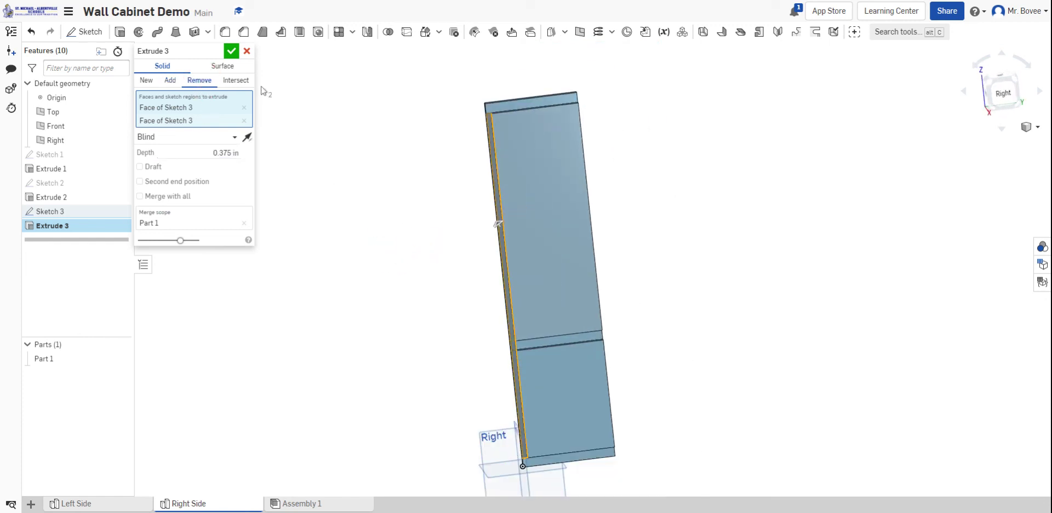
{"action": "left_click", "coordinate": [231, 51]}
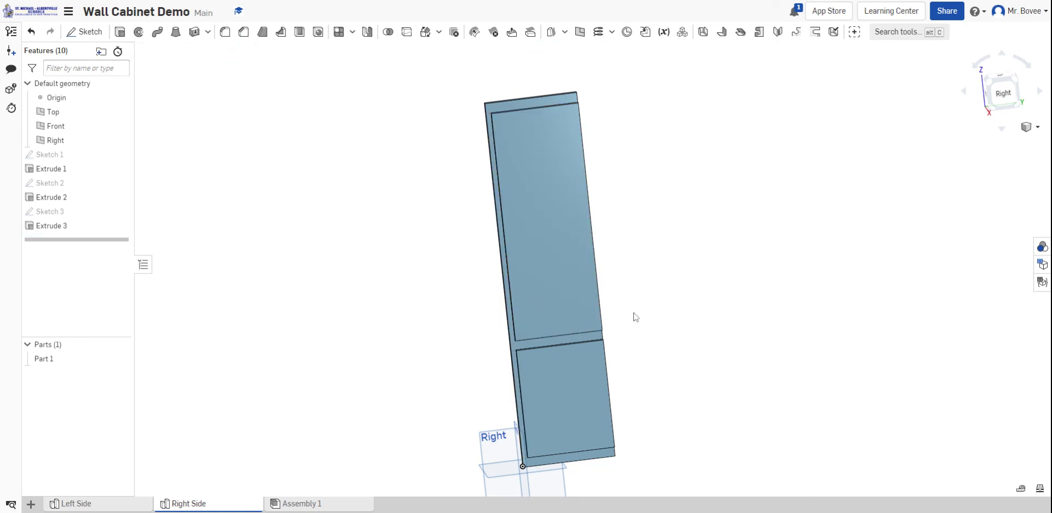
Step: Open the Left Side Part Studio and start a sketch on the panel's large upper face between the grooves
{"action": "mouse_move", "coordinate": [636, 318]}
{"action": "right_mouse_down"}
{"action": "mouse_move", "coordinate": [634, 294]}
{"action": "mouse_move", "coordinate": [631, 308]}
{"action": "right_mouse_up"}
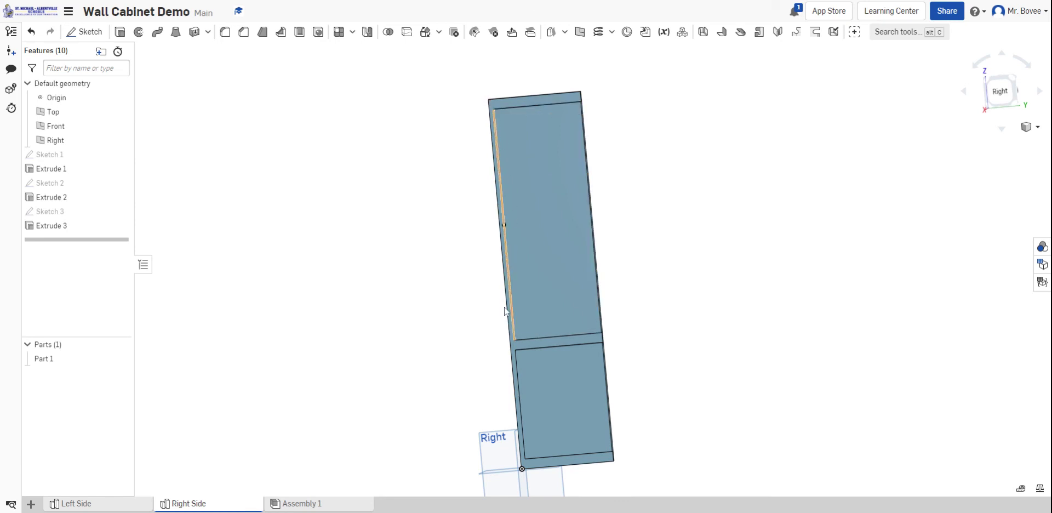
{"action": "right_click_drag", "start_coordinate": [455, 184], "coordinate": [465, 181]}
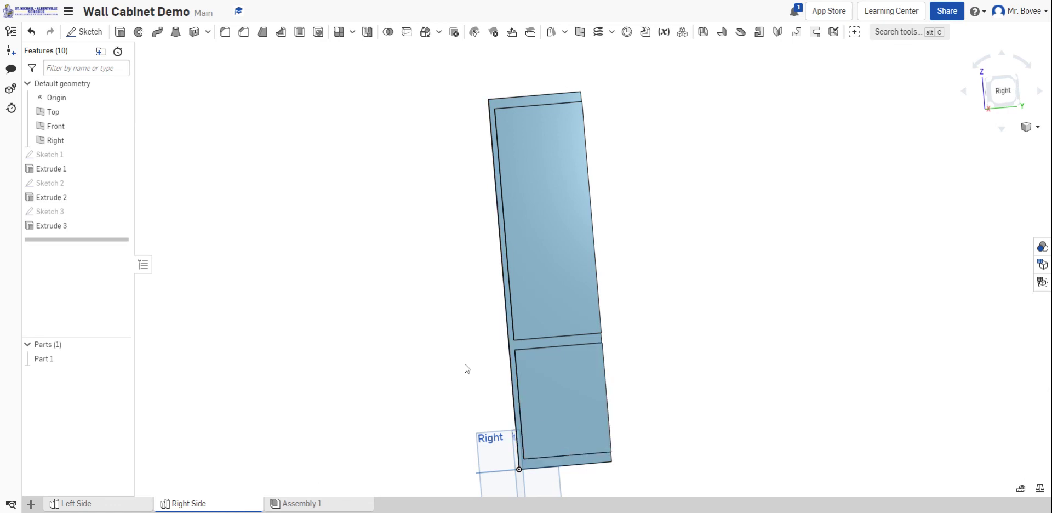
{"action": "left_click", "coordinate": [90, 506]}
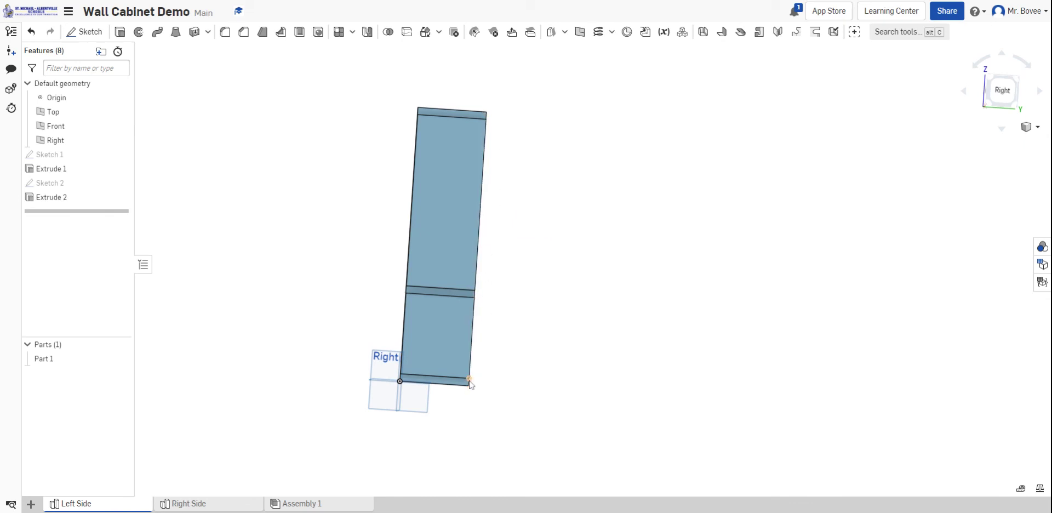
{"action": "left_click", "coordinate": [77, 33]}
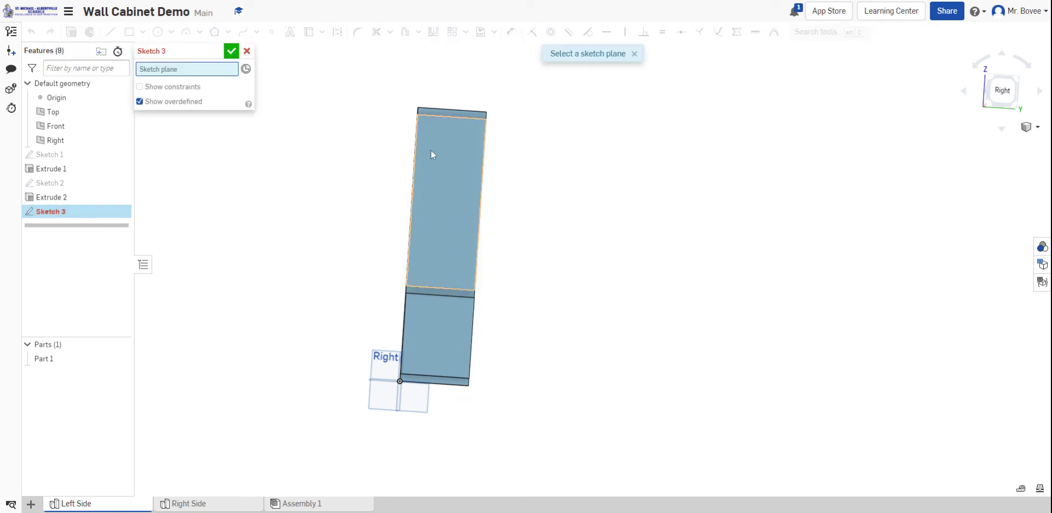
{"action": "left_click", "coordinate": [464, 143]}
{"action": "right_click", "coordinate": [463, 143]}
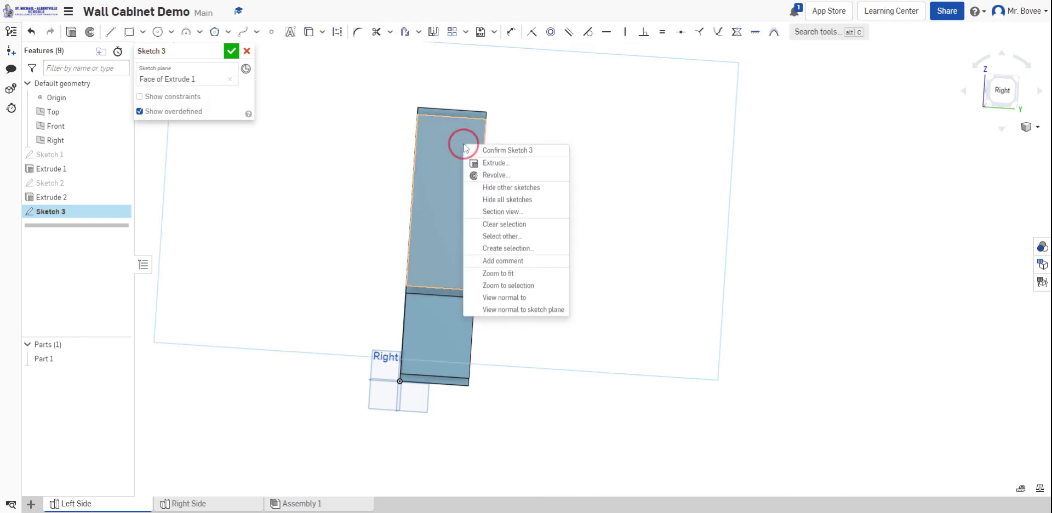
{"action": "left_click", "coordinate": [513, 309]}
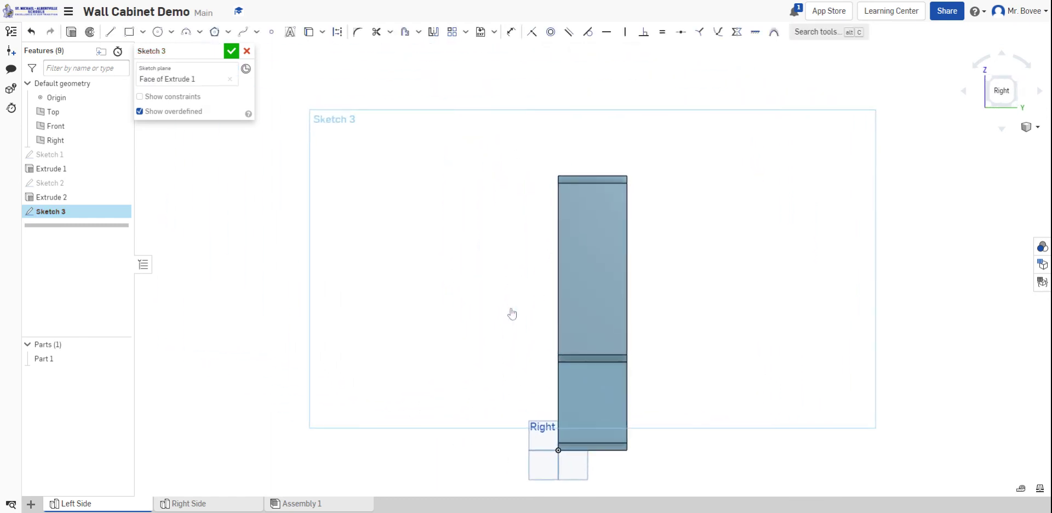
{"action": "left_click", "coordinate": [130, 31]}
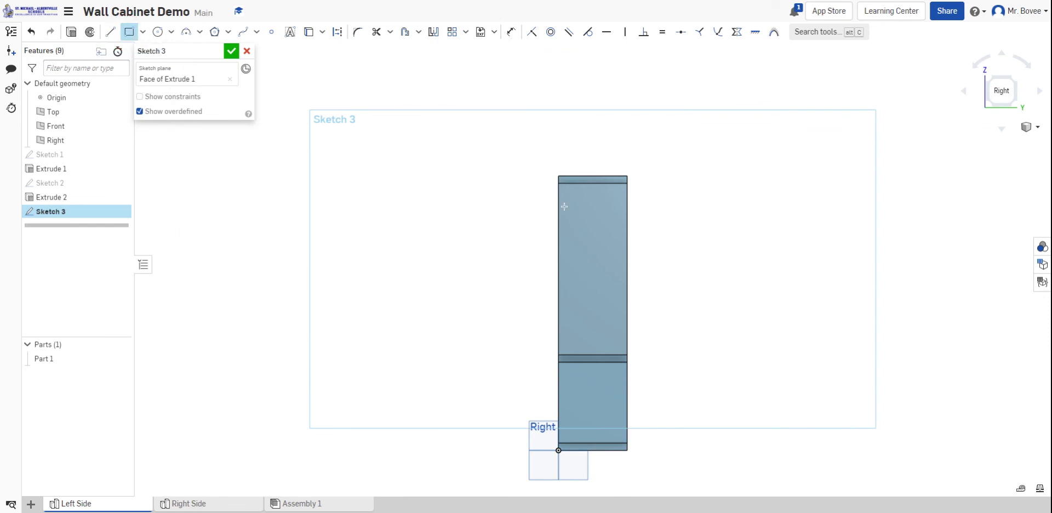
{"action": "left_click", "coordinate": [628, 183]}
{"action": "left_click", "coordinate": [616, 299]}
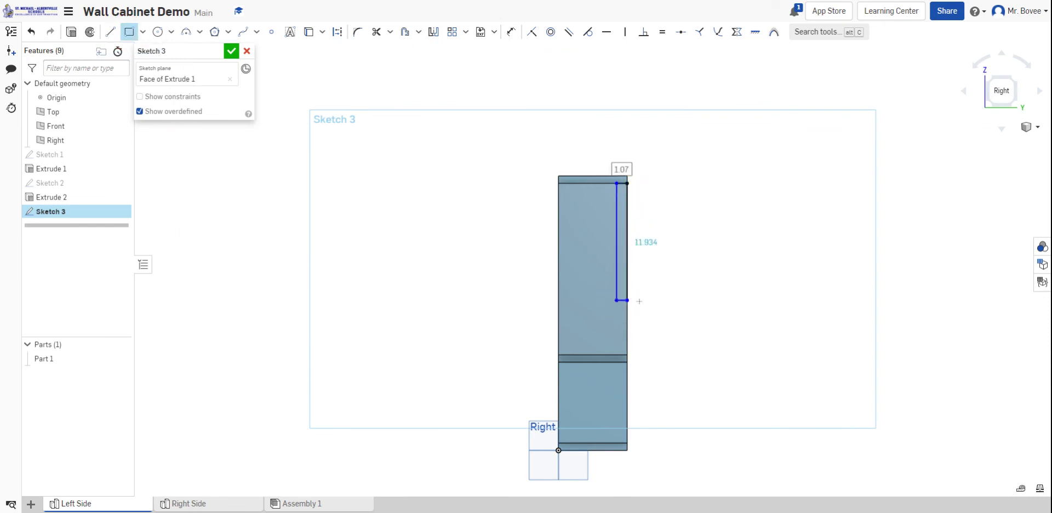
{"action": "left_click", "coordinate": [645, 241]}
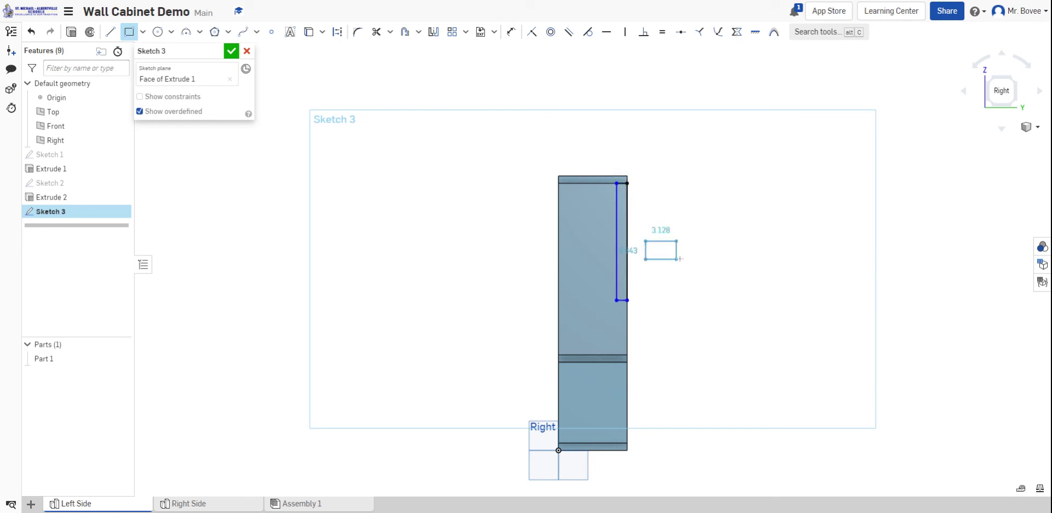
{"action": "left_click", "coordinate": [681, 258]}
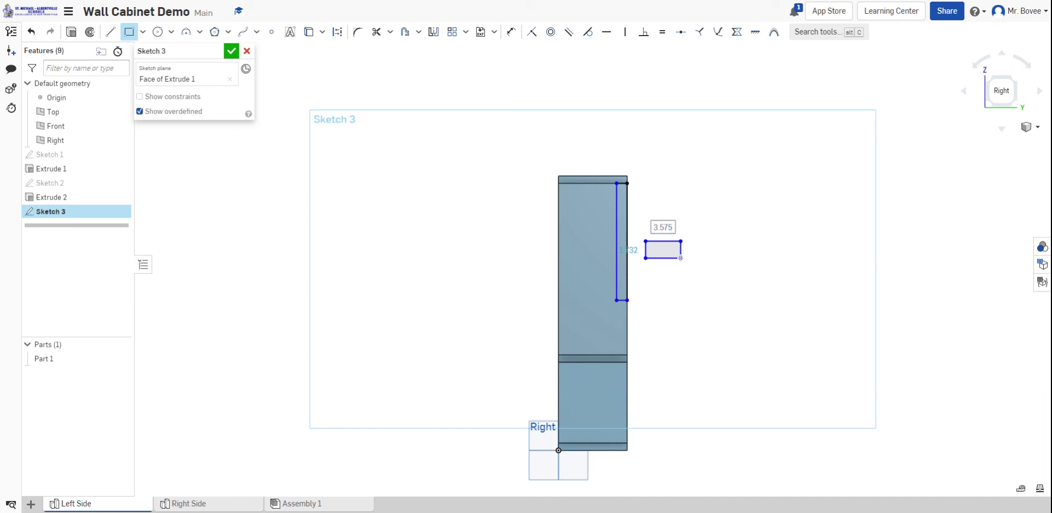
{"action": "left_click", "coordinate": [245, 51]}
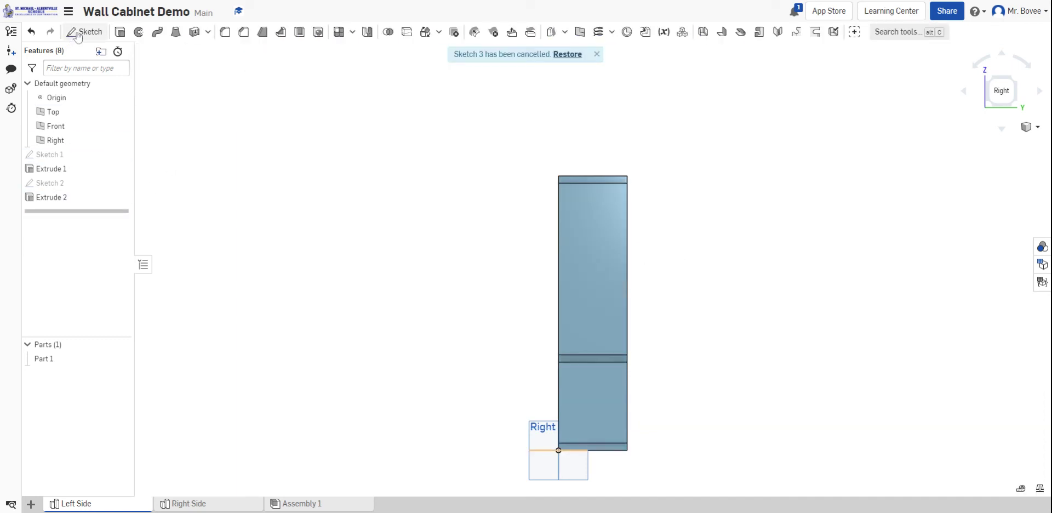
Step: Sketch a 3/8 by 26.5 in corner rectangle on the large face, down the long edge opposite the origin from the top groove's lower corner
{"action": "left_click", "coordinate": [76, 33]}
{"action": "left_click", "coordinate": [578, 245]}
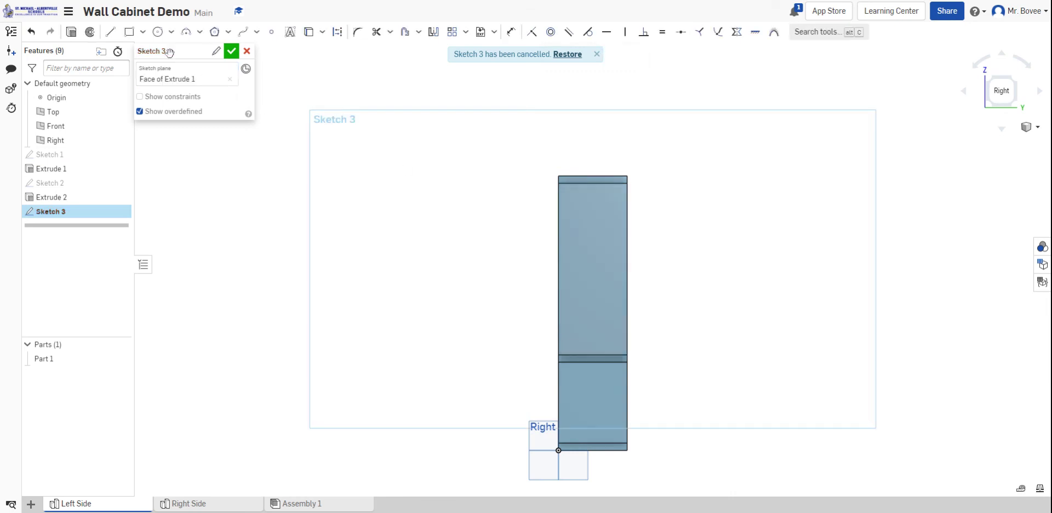
{"action": "left_click", "coordinate": [130, 32]}
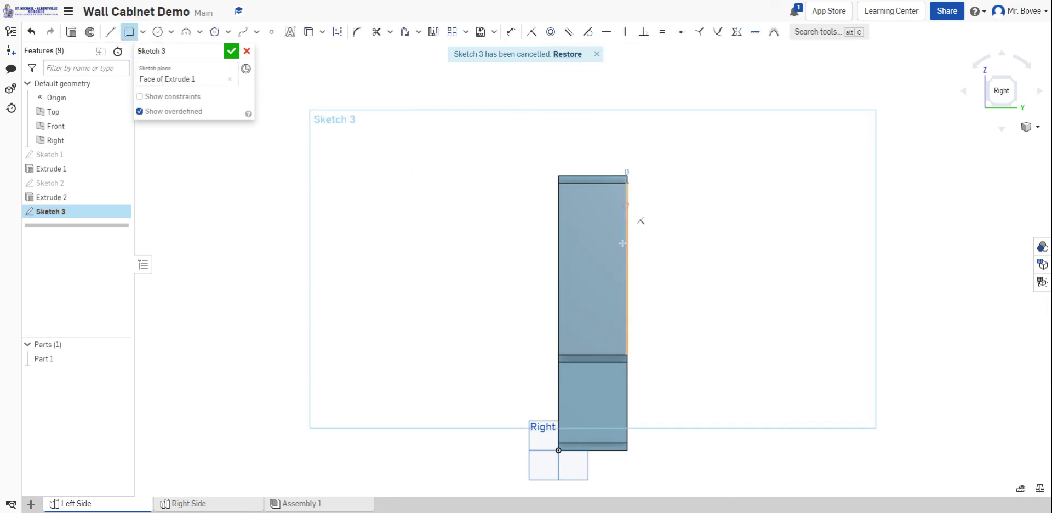
{"action": "left_click", "coordinate": [627, 183]}
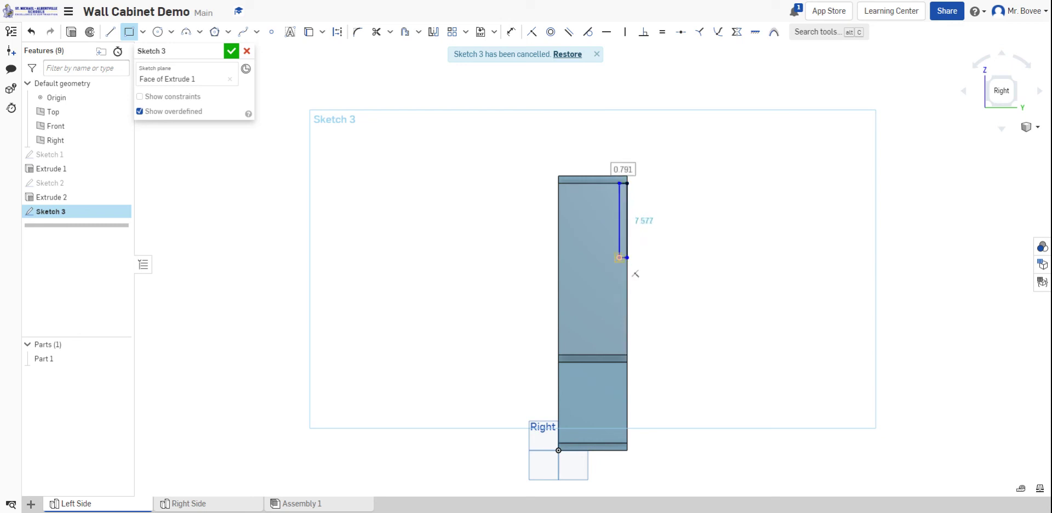
{"action": "type", "text": "3/8"}
{"action": "key", "text": "Tab"}
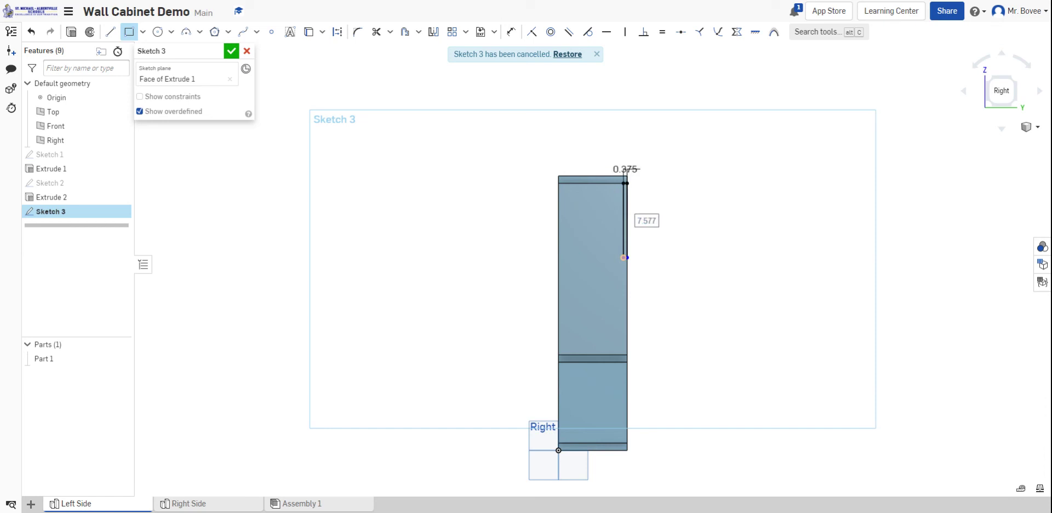
{"action": "type", "text": "26.5"}
{"action": "key", "text": "Return"}
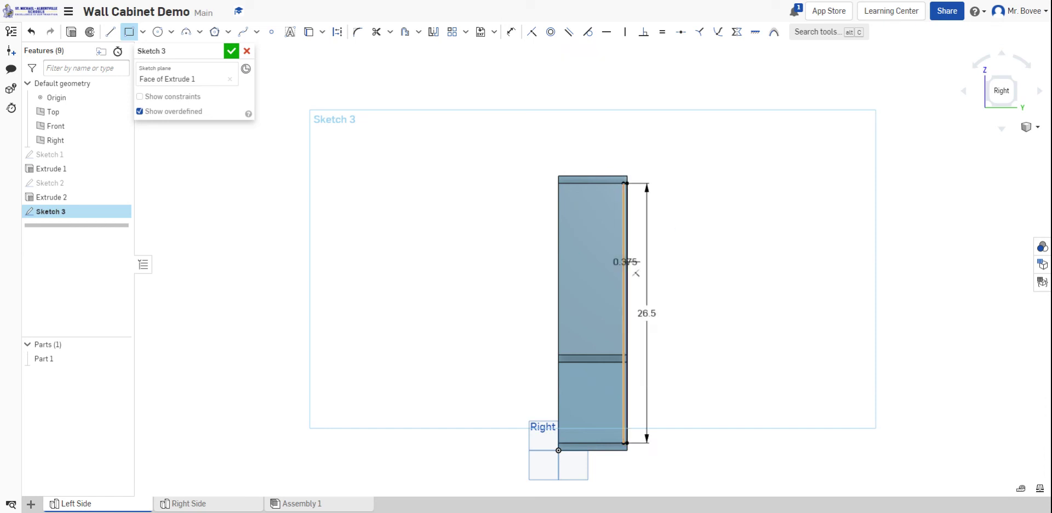
{"action": "left_click", "coordinate": [231, 51]}
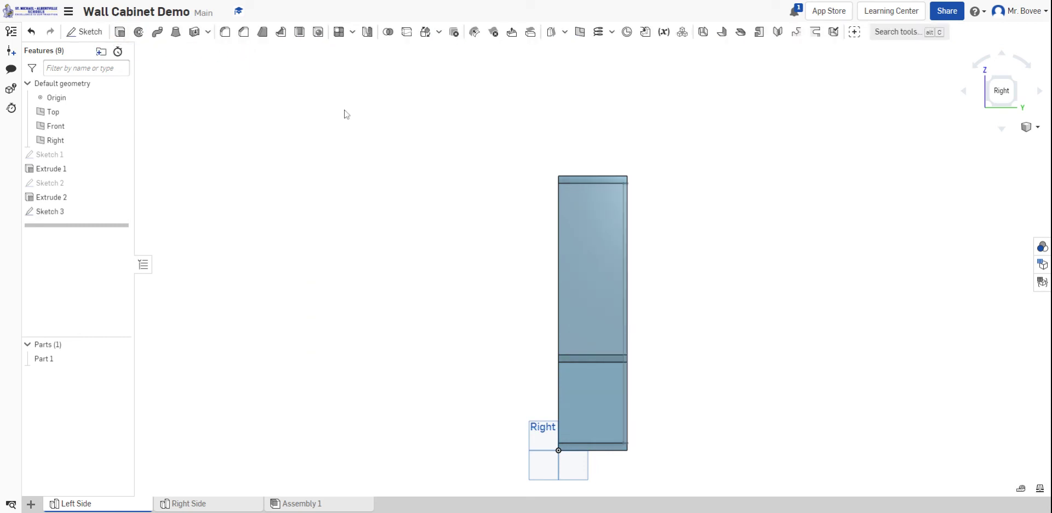
Step: Cut the narrow strip regions above and below the middle groove 0.375 in into the Left Side panel with a Remove extrusion
{"action": "key", "text": "shift+e"}
{"action": "left_click", "coordinate": [628, 235]}
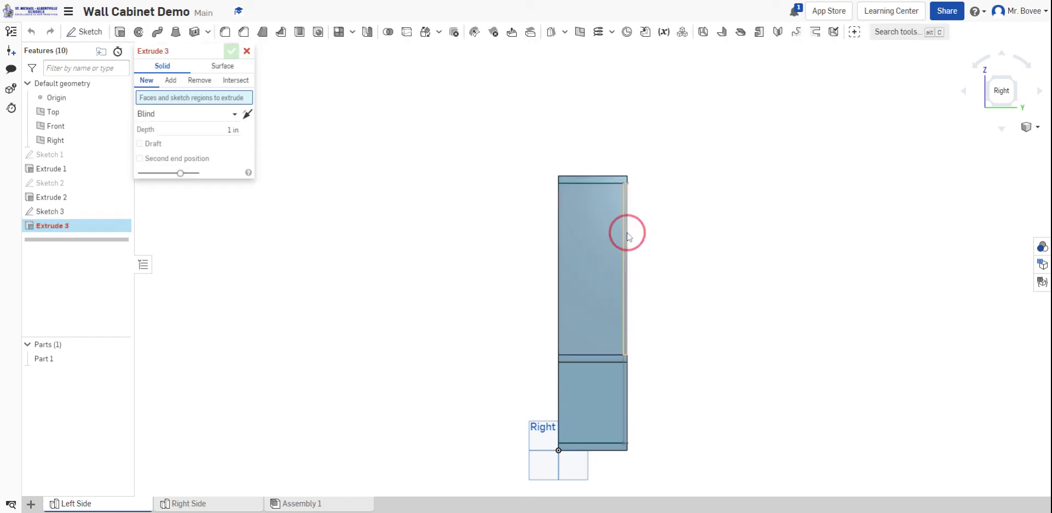
{"action": "left_click", "coordinate": [625, 377]}
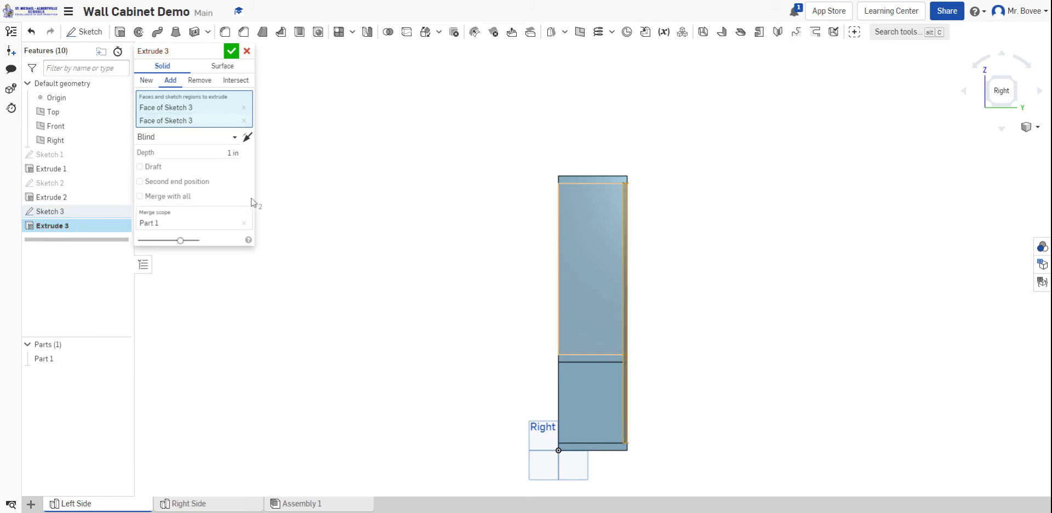
{"action": "left_click", "coordinate": [235, 153]}
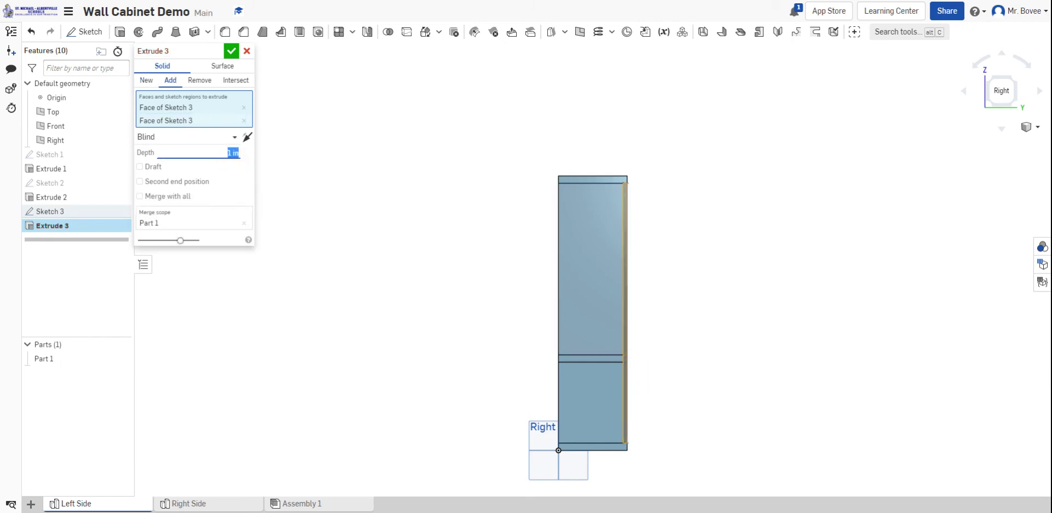
{"action": "type", "text": "375"}
{"action": "left_click", "coordinate": [199, 80]}
{"action": "right_click_drag", "start_coordinate": [427, 187], "coordinate": [463, 186]}
{"action": "left_click", "coordinate": [232, 52]}
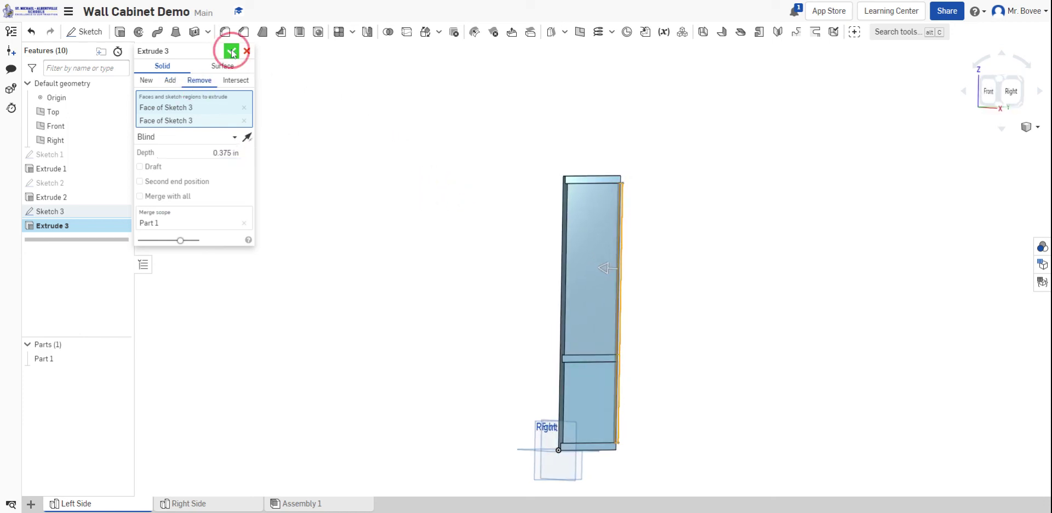
{"action": "right_click_drag", "start_coordinate": [695, 286], "coordinate": [648, 268]}
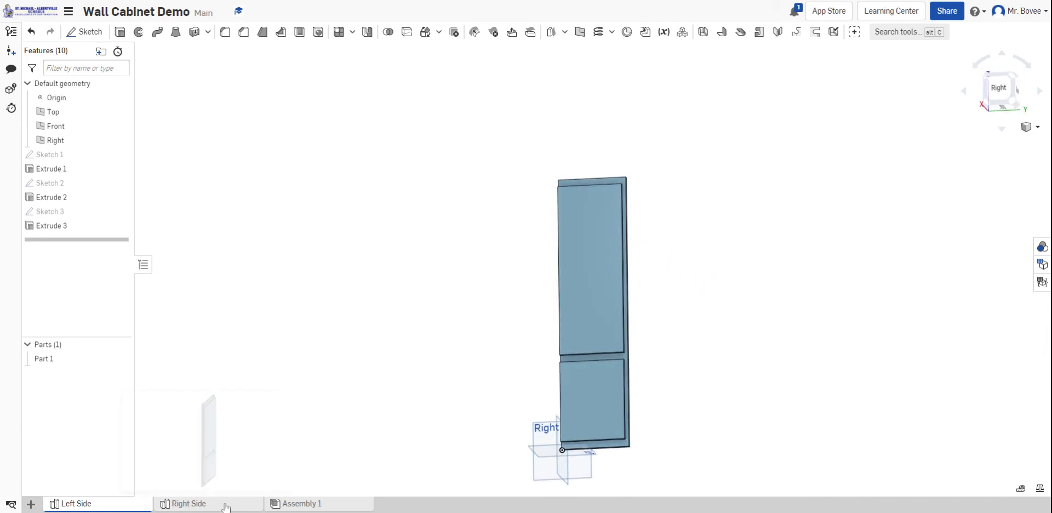
{"action": "right_click_drag", "start_coordinate": [463, 268], "coordinate": [506, 290]}
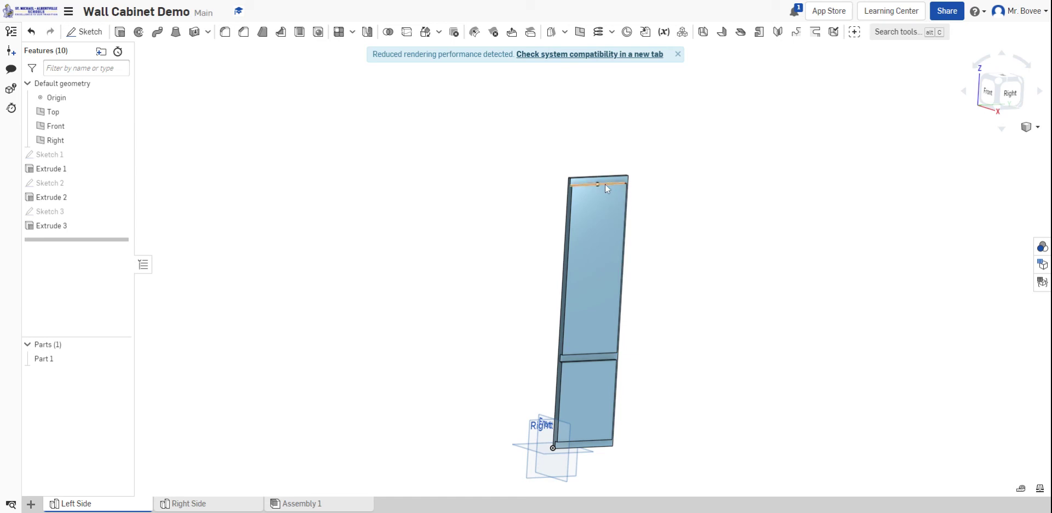
{"action": "mouse_move", "coordinate": [497, 297]}
{"action": "right_mouse_down"}
{"action": "mouse_move", "coordinate": [491, 282]}
{"action": "mouse_move", "coordinate": [500, 302]}
{"action": "right_mouse_up"}
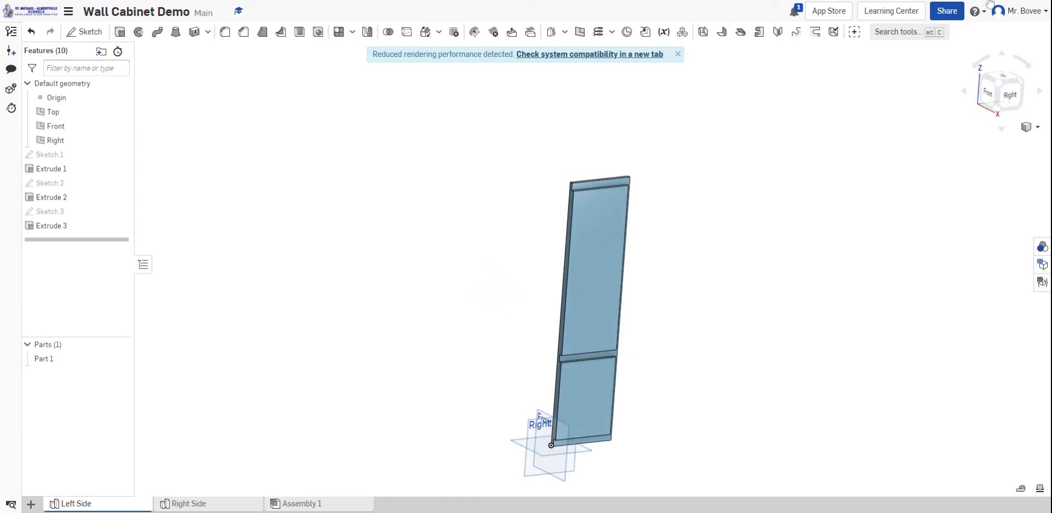